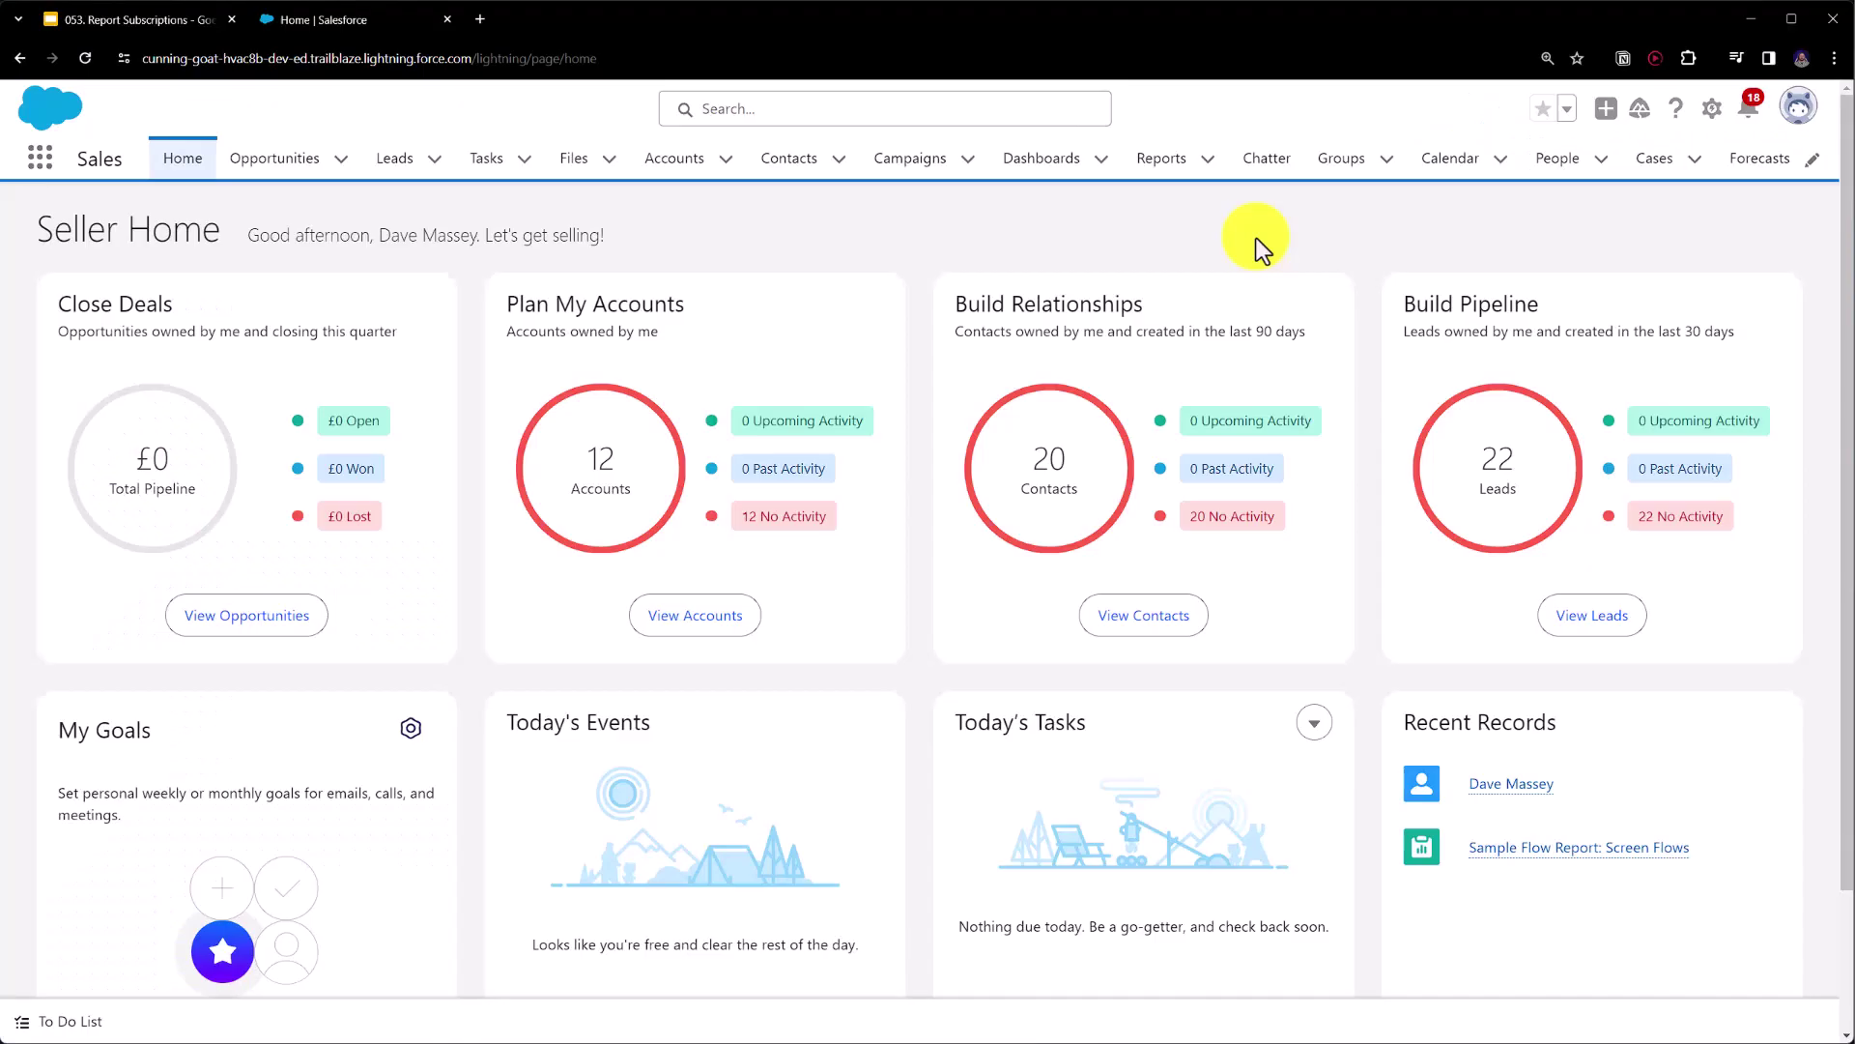
Step: Open 'Sample Flow Report: Screen Flows' from All Reports and expand the actions menu beside Edit
click(1160, 160)
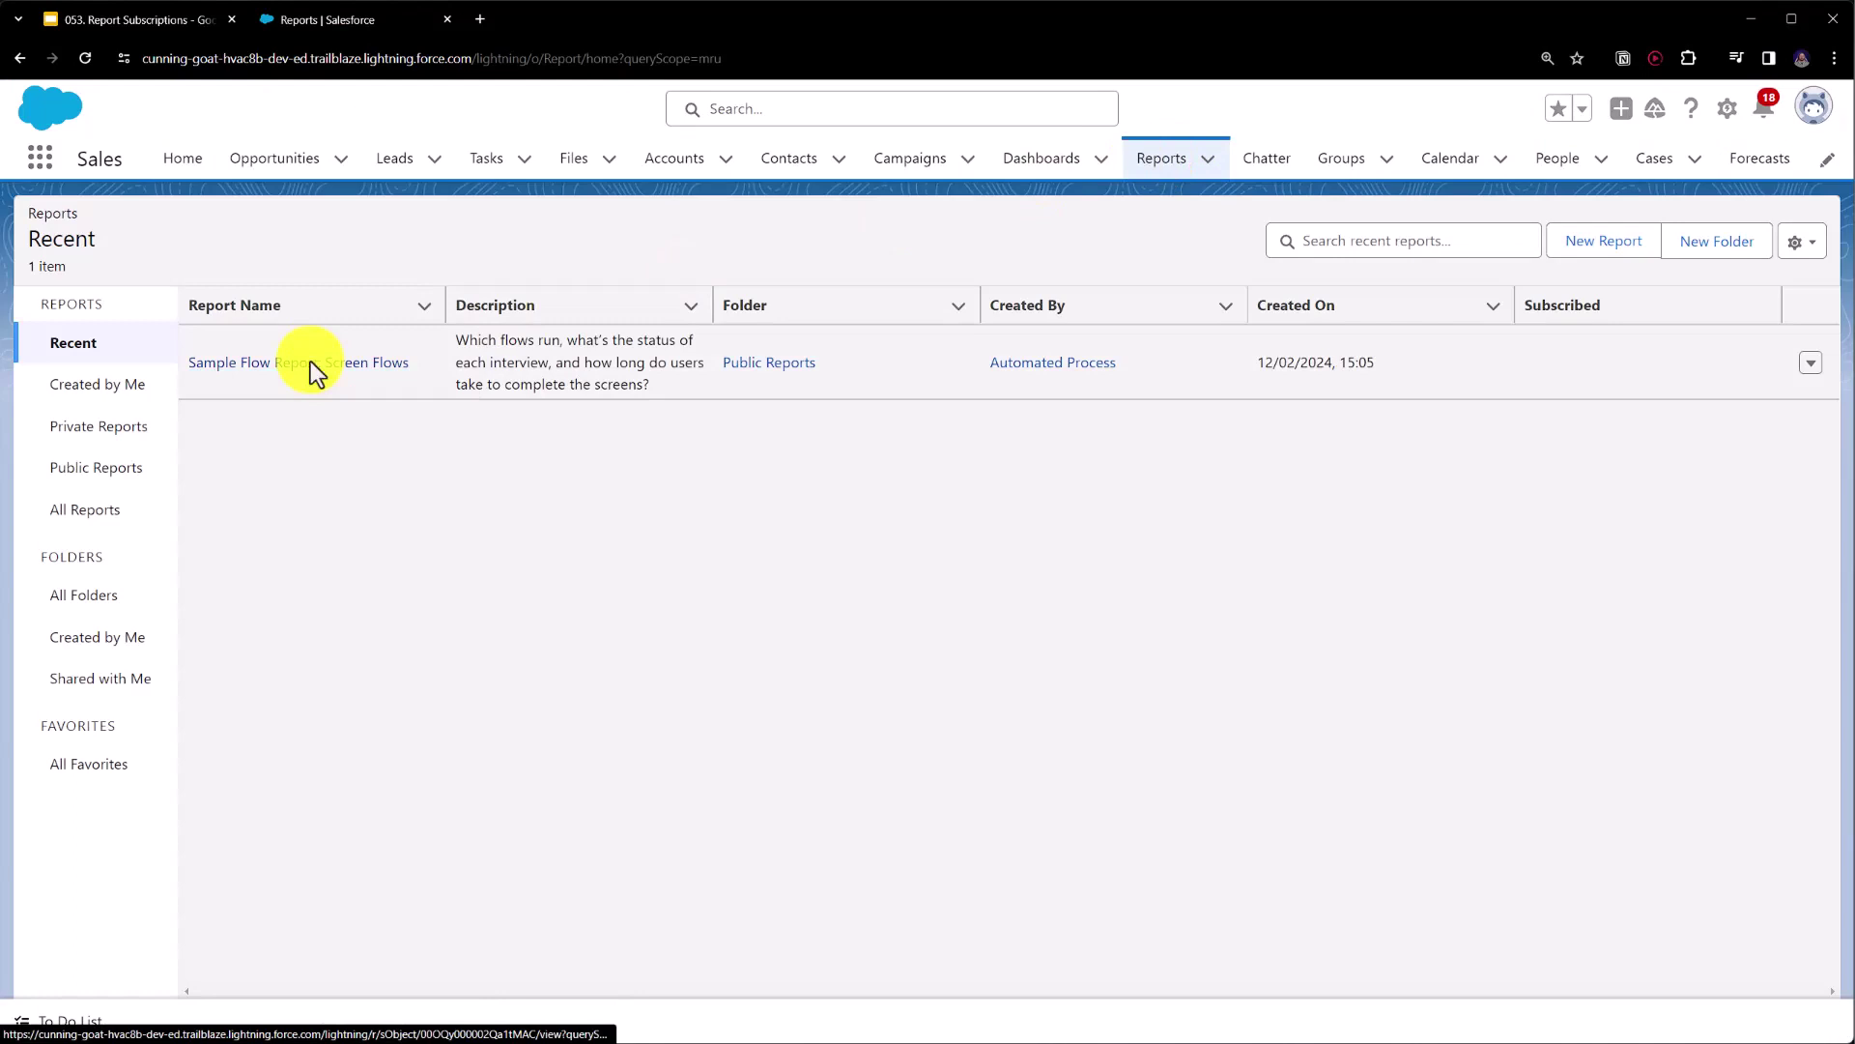
click(88, 511)
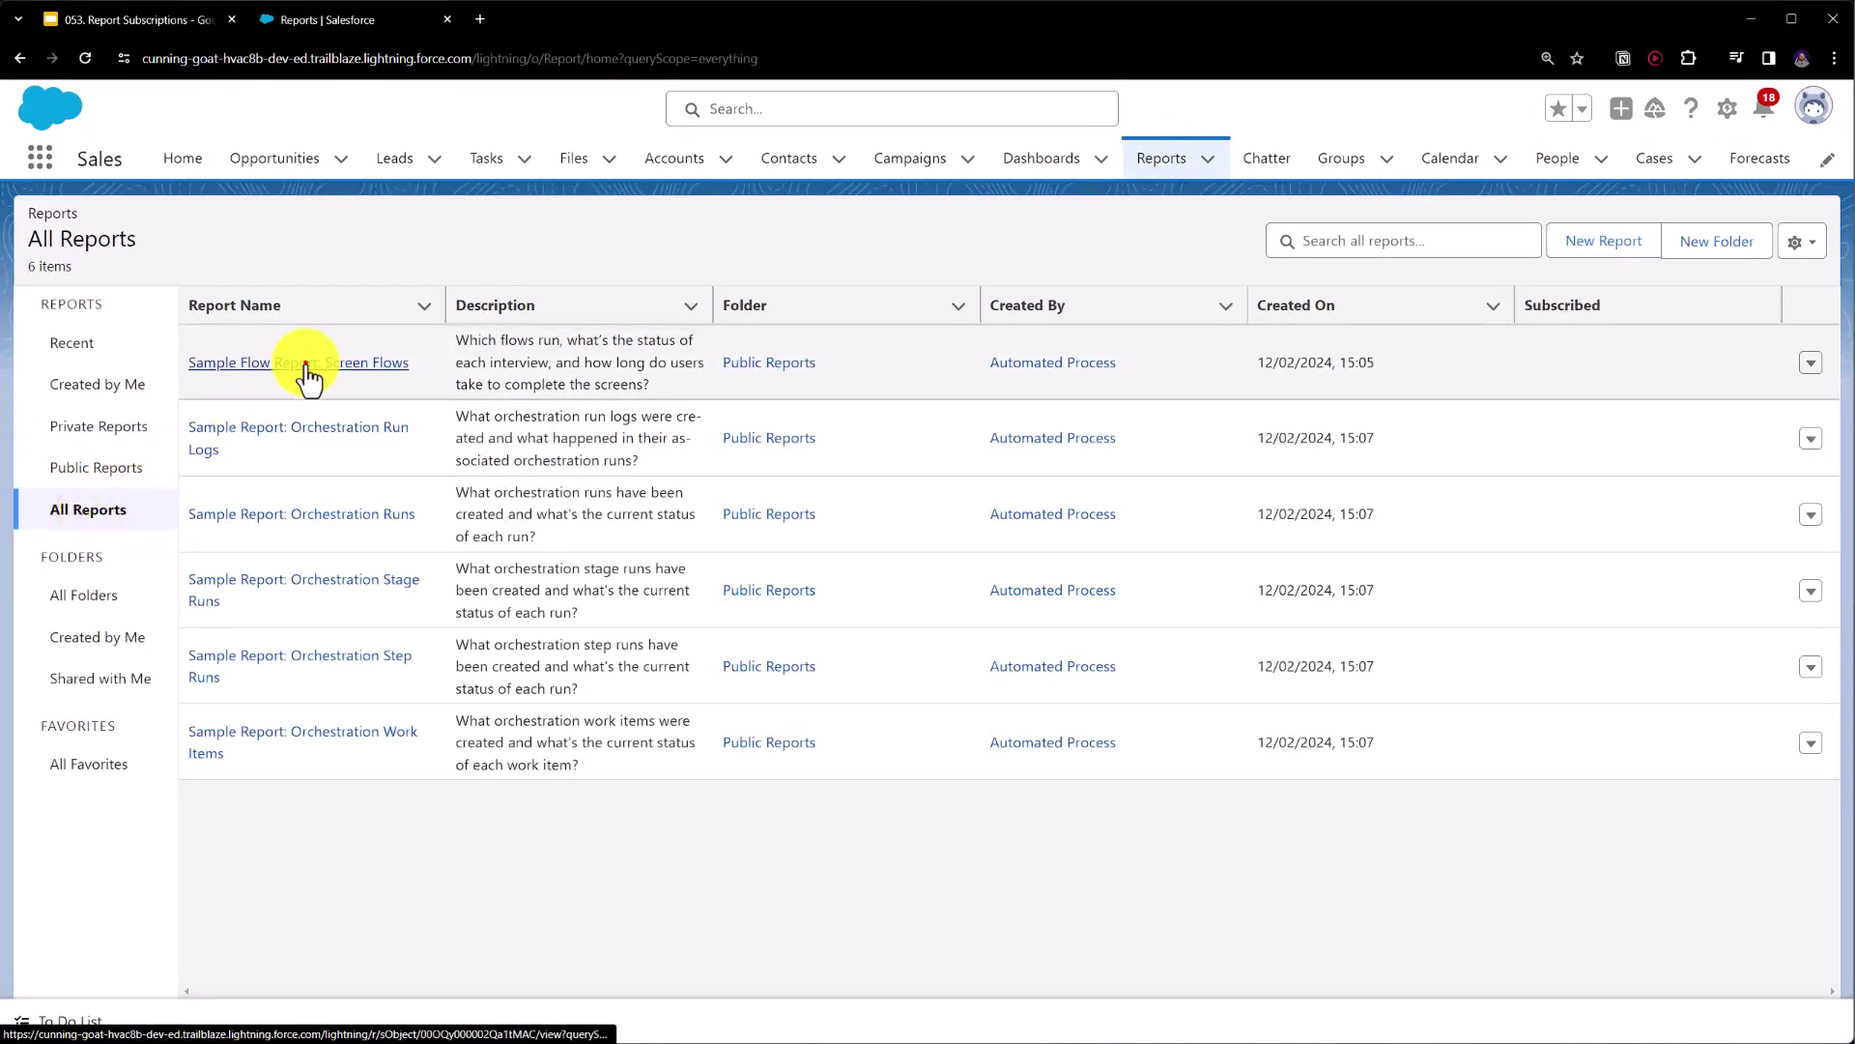
click(305, 363)
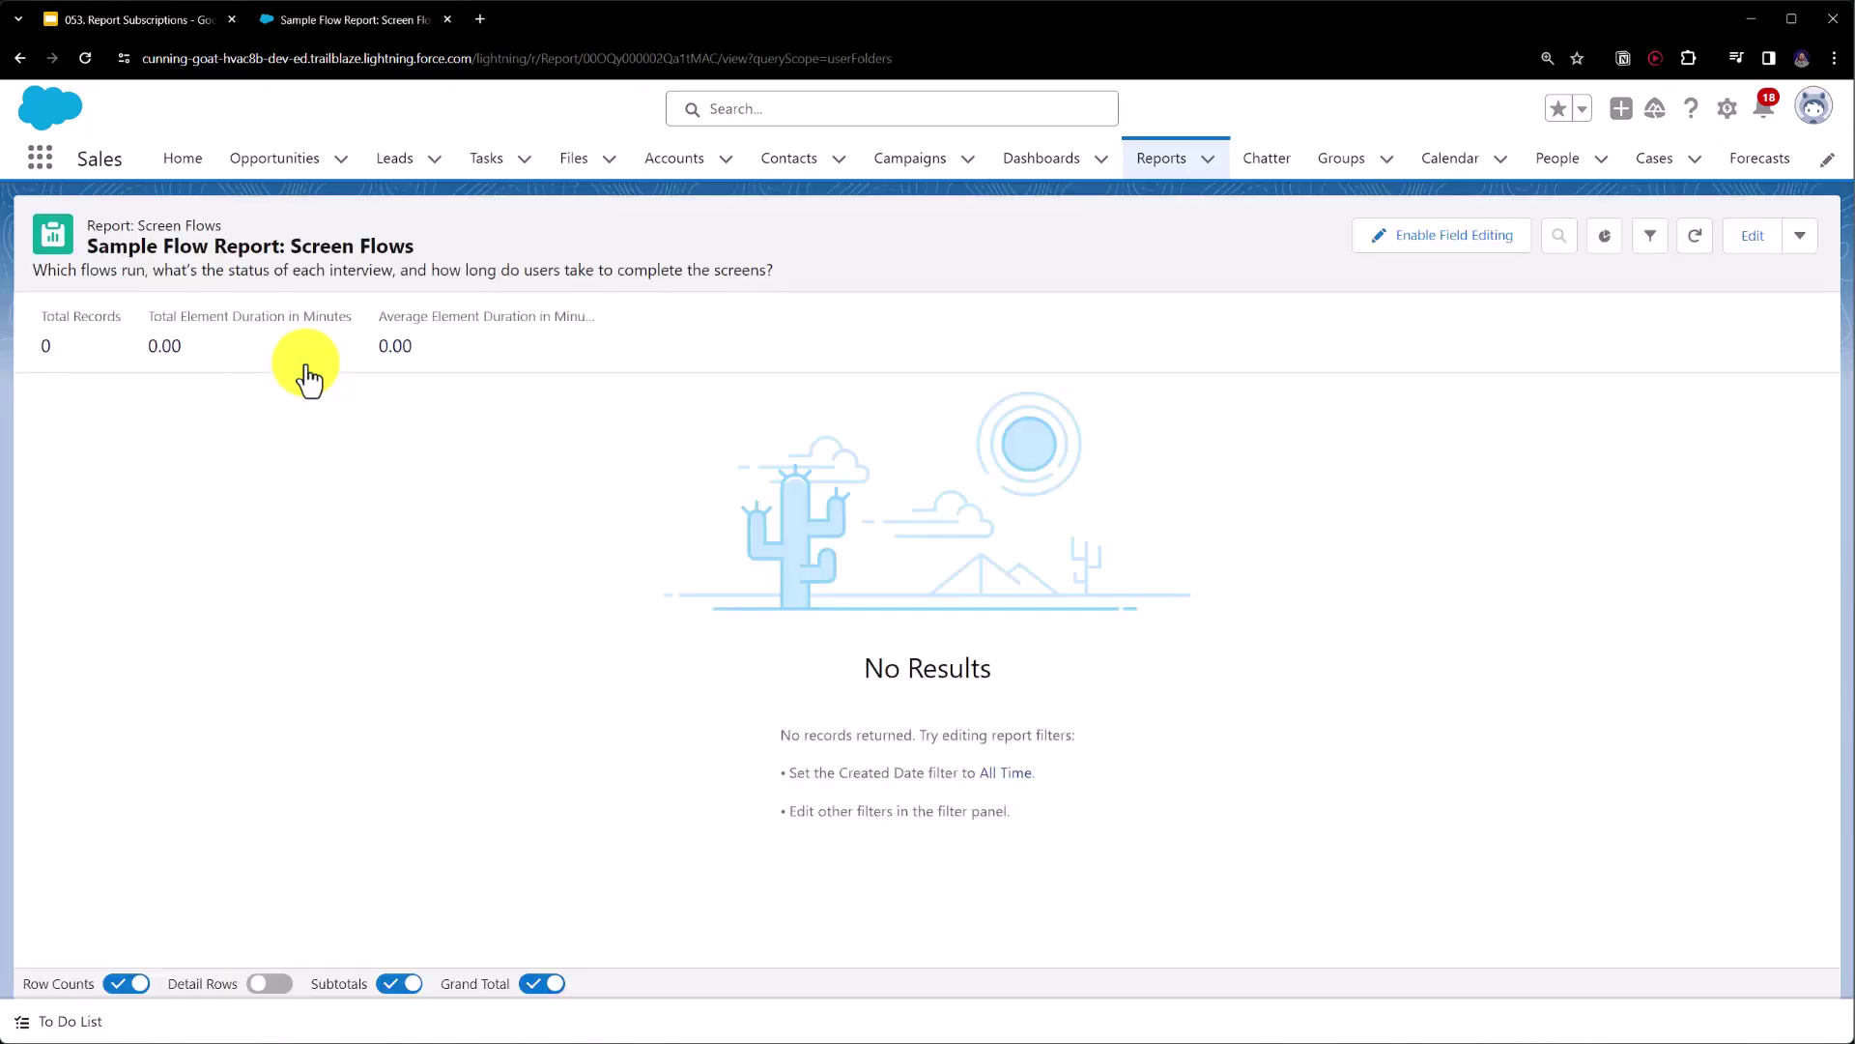
click(1803, 237)
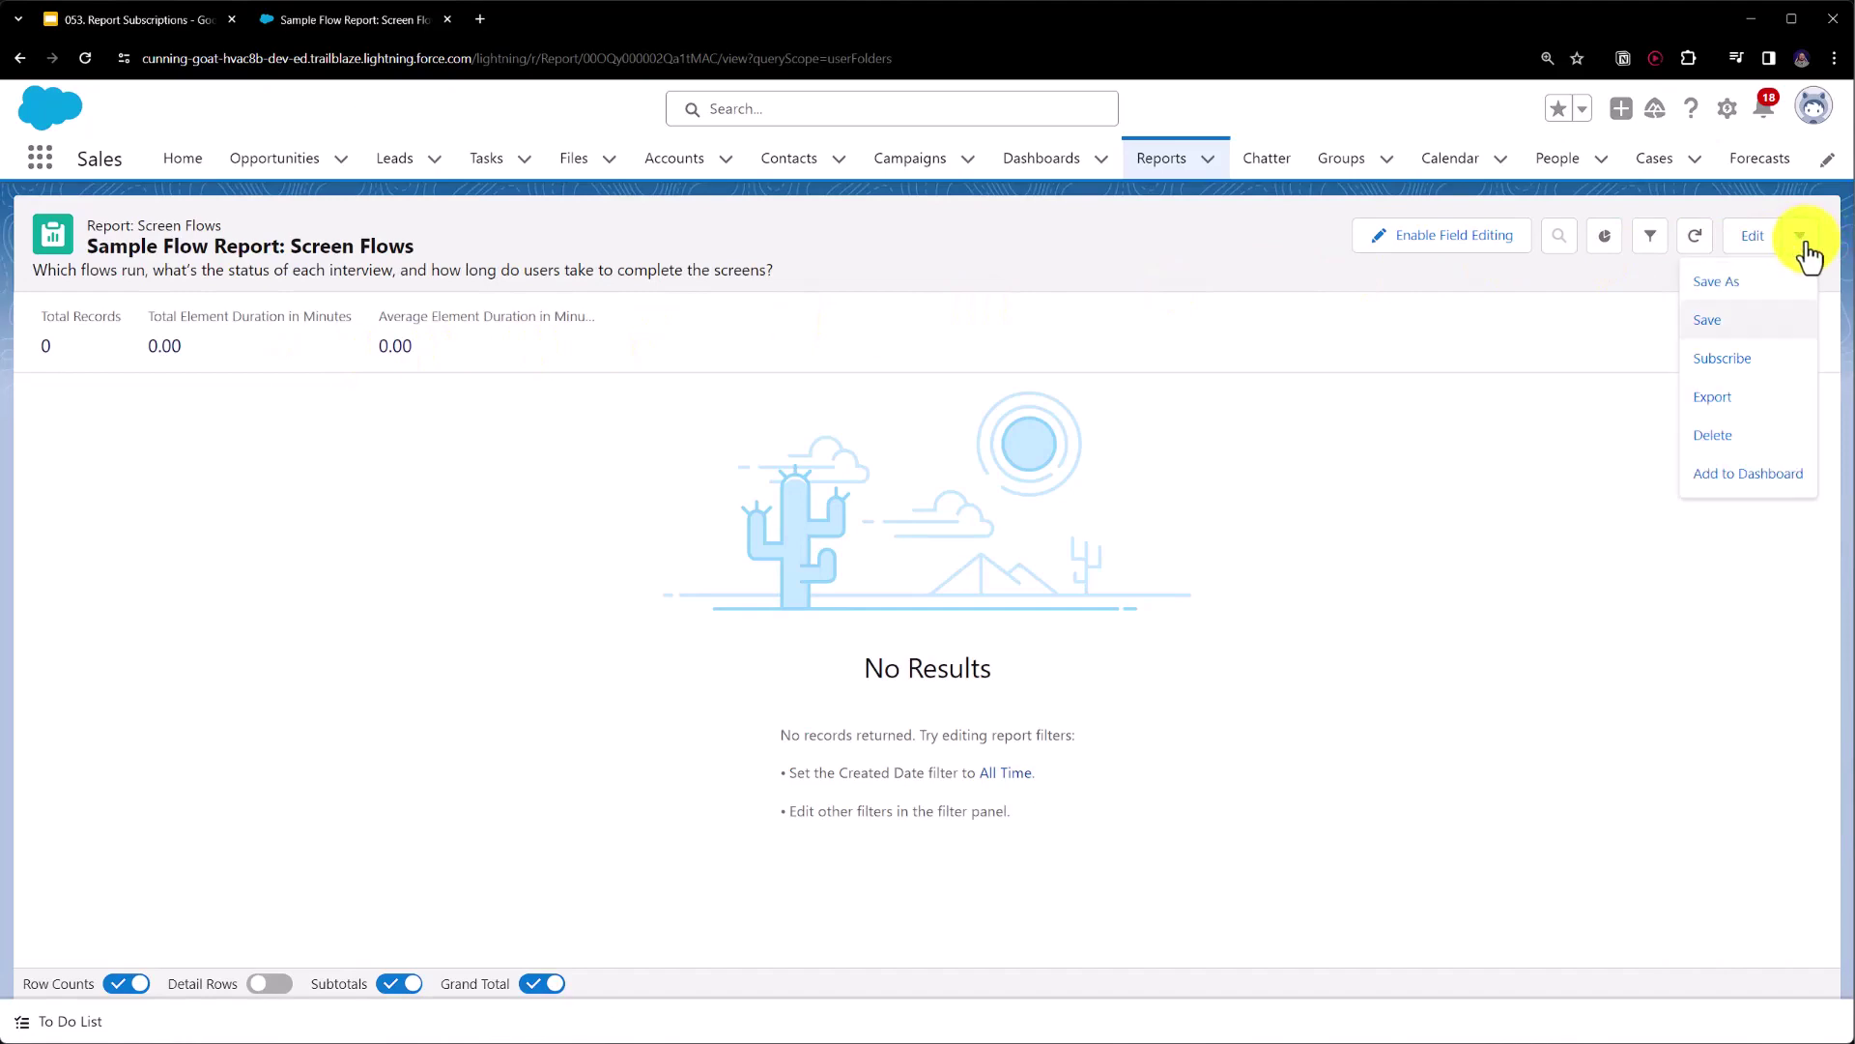
Step: Start a subscription to the report with Weekly delivery frequency
click(1738, 362)
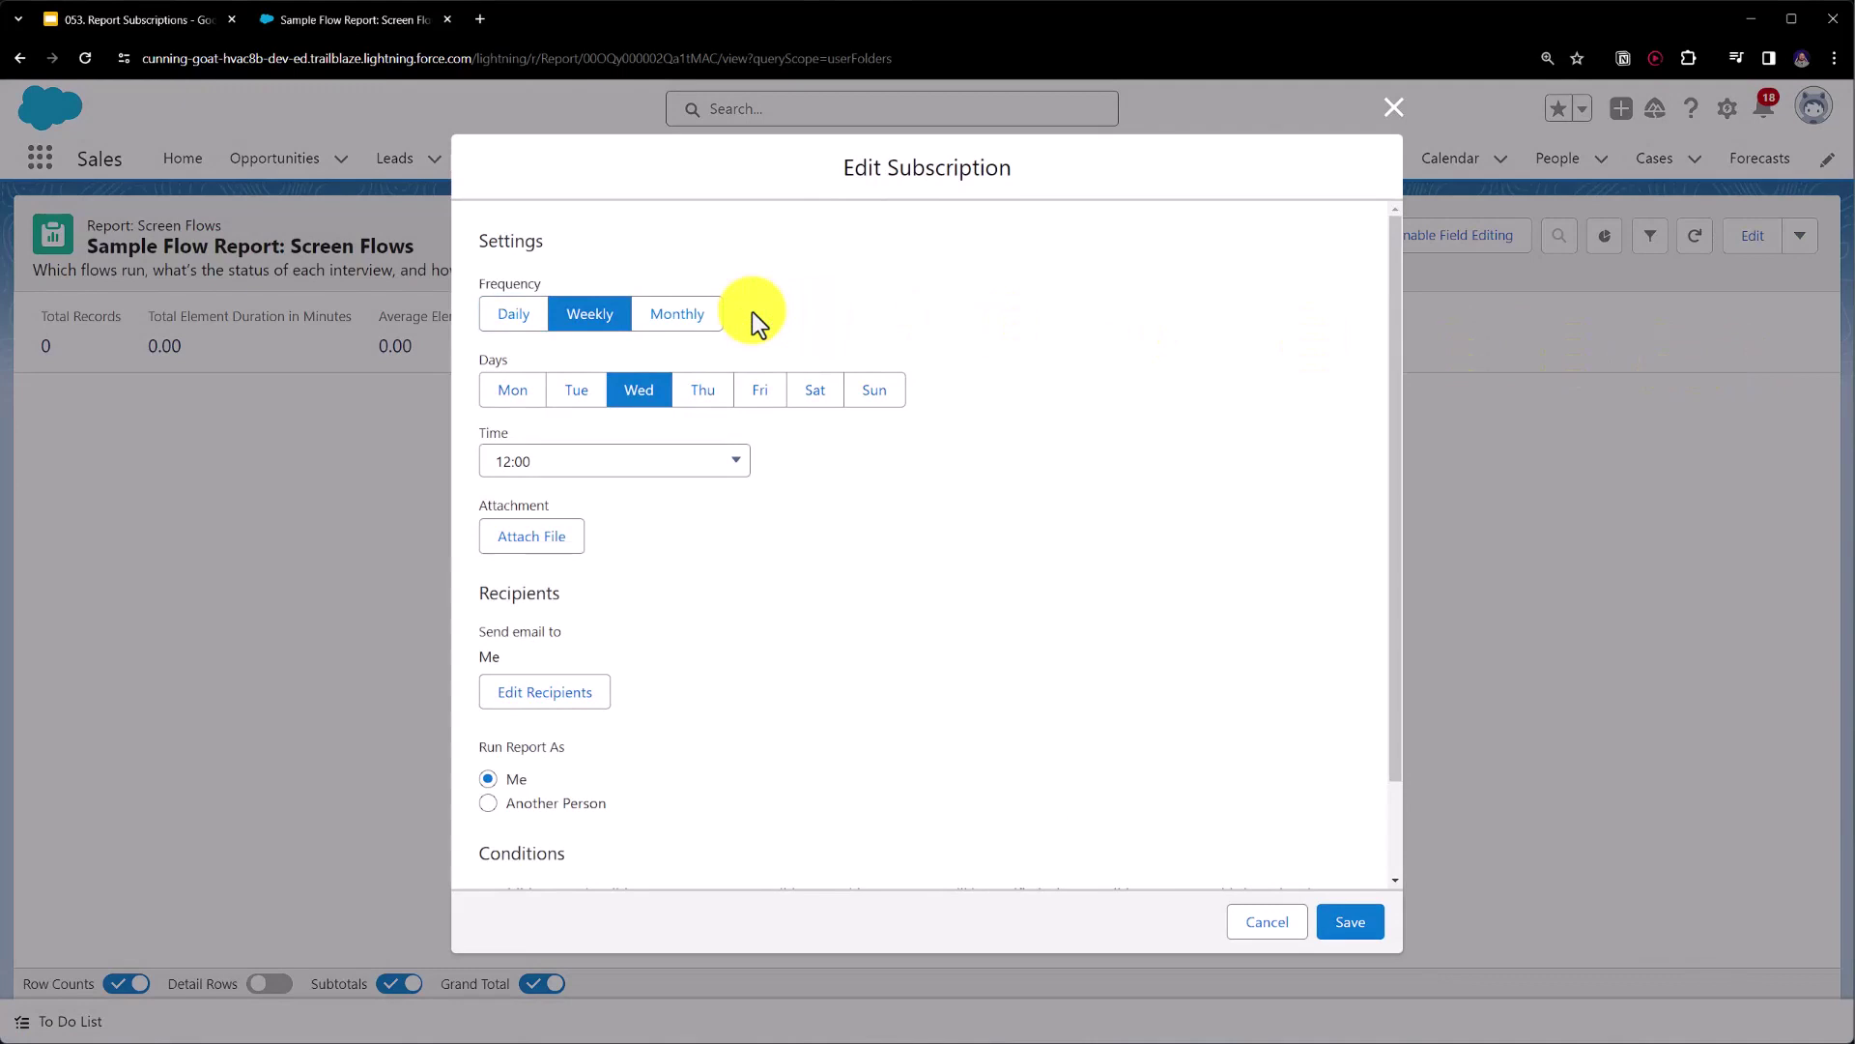
click(508, 310)
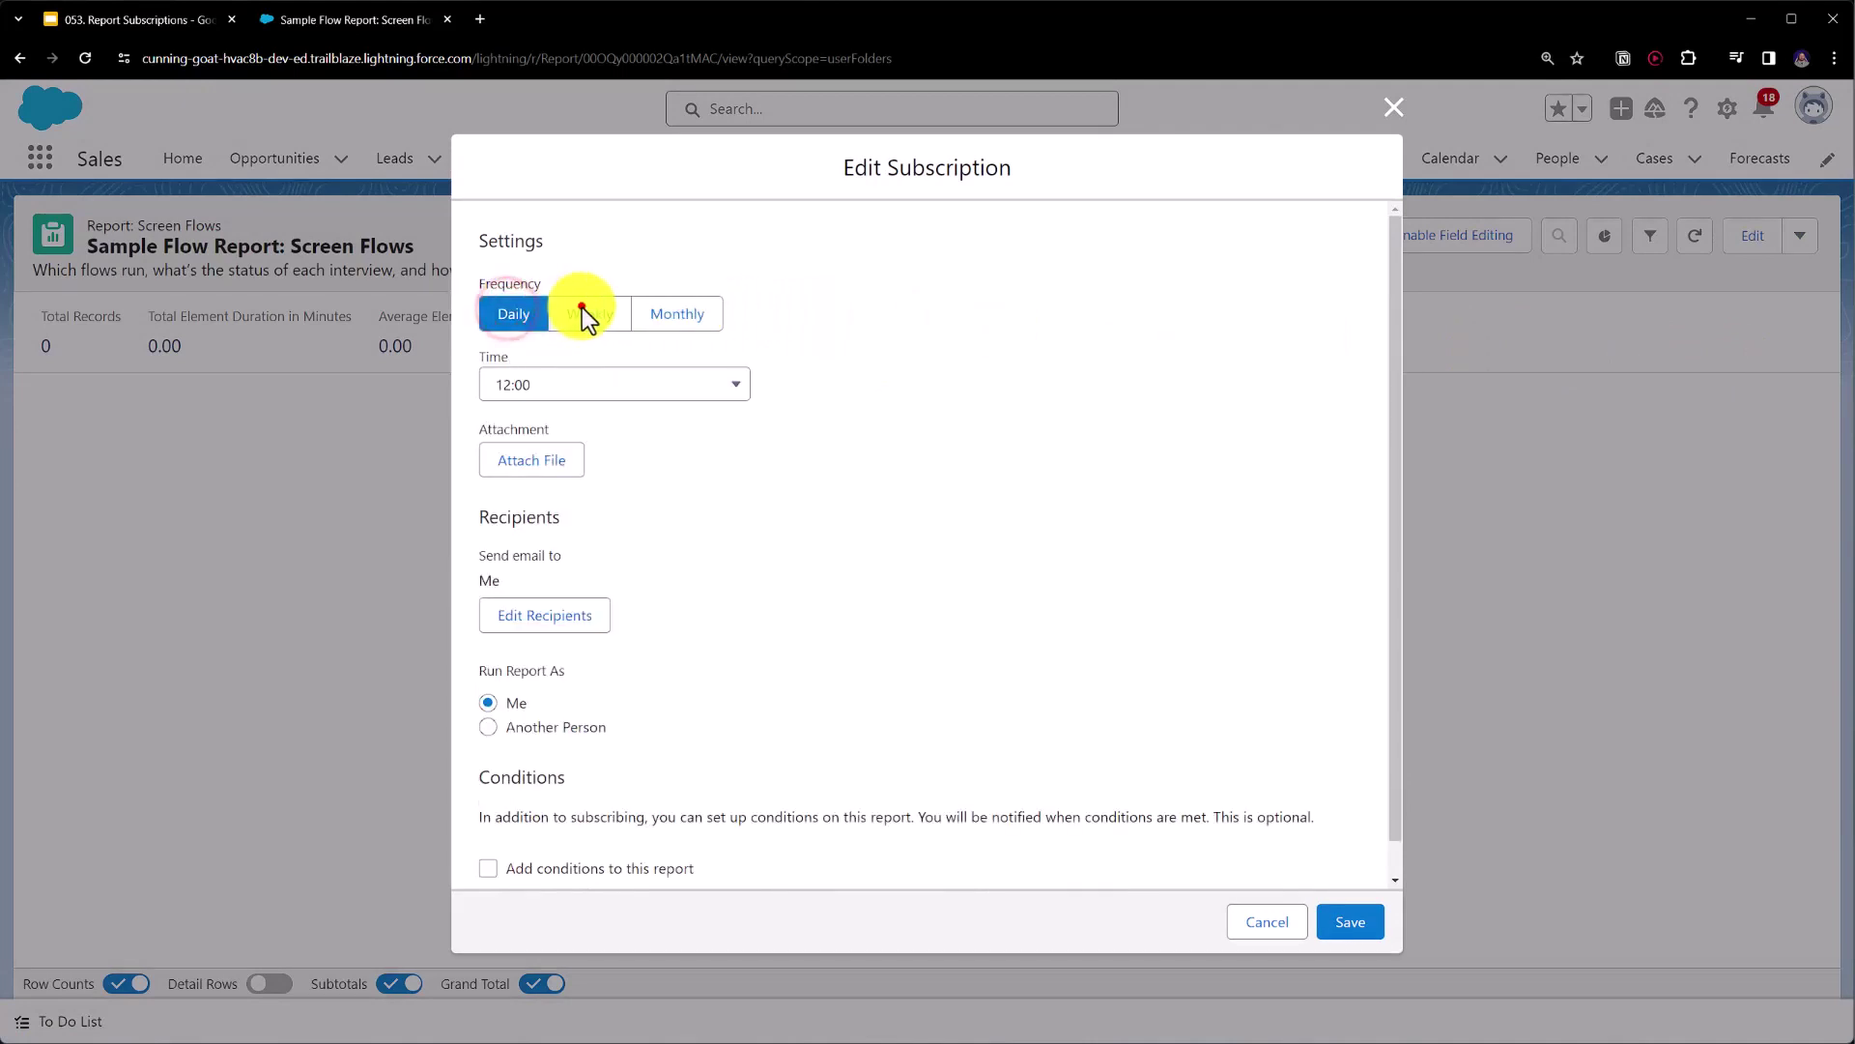
click(583, 314)
click(673, 317)
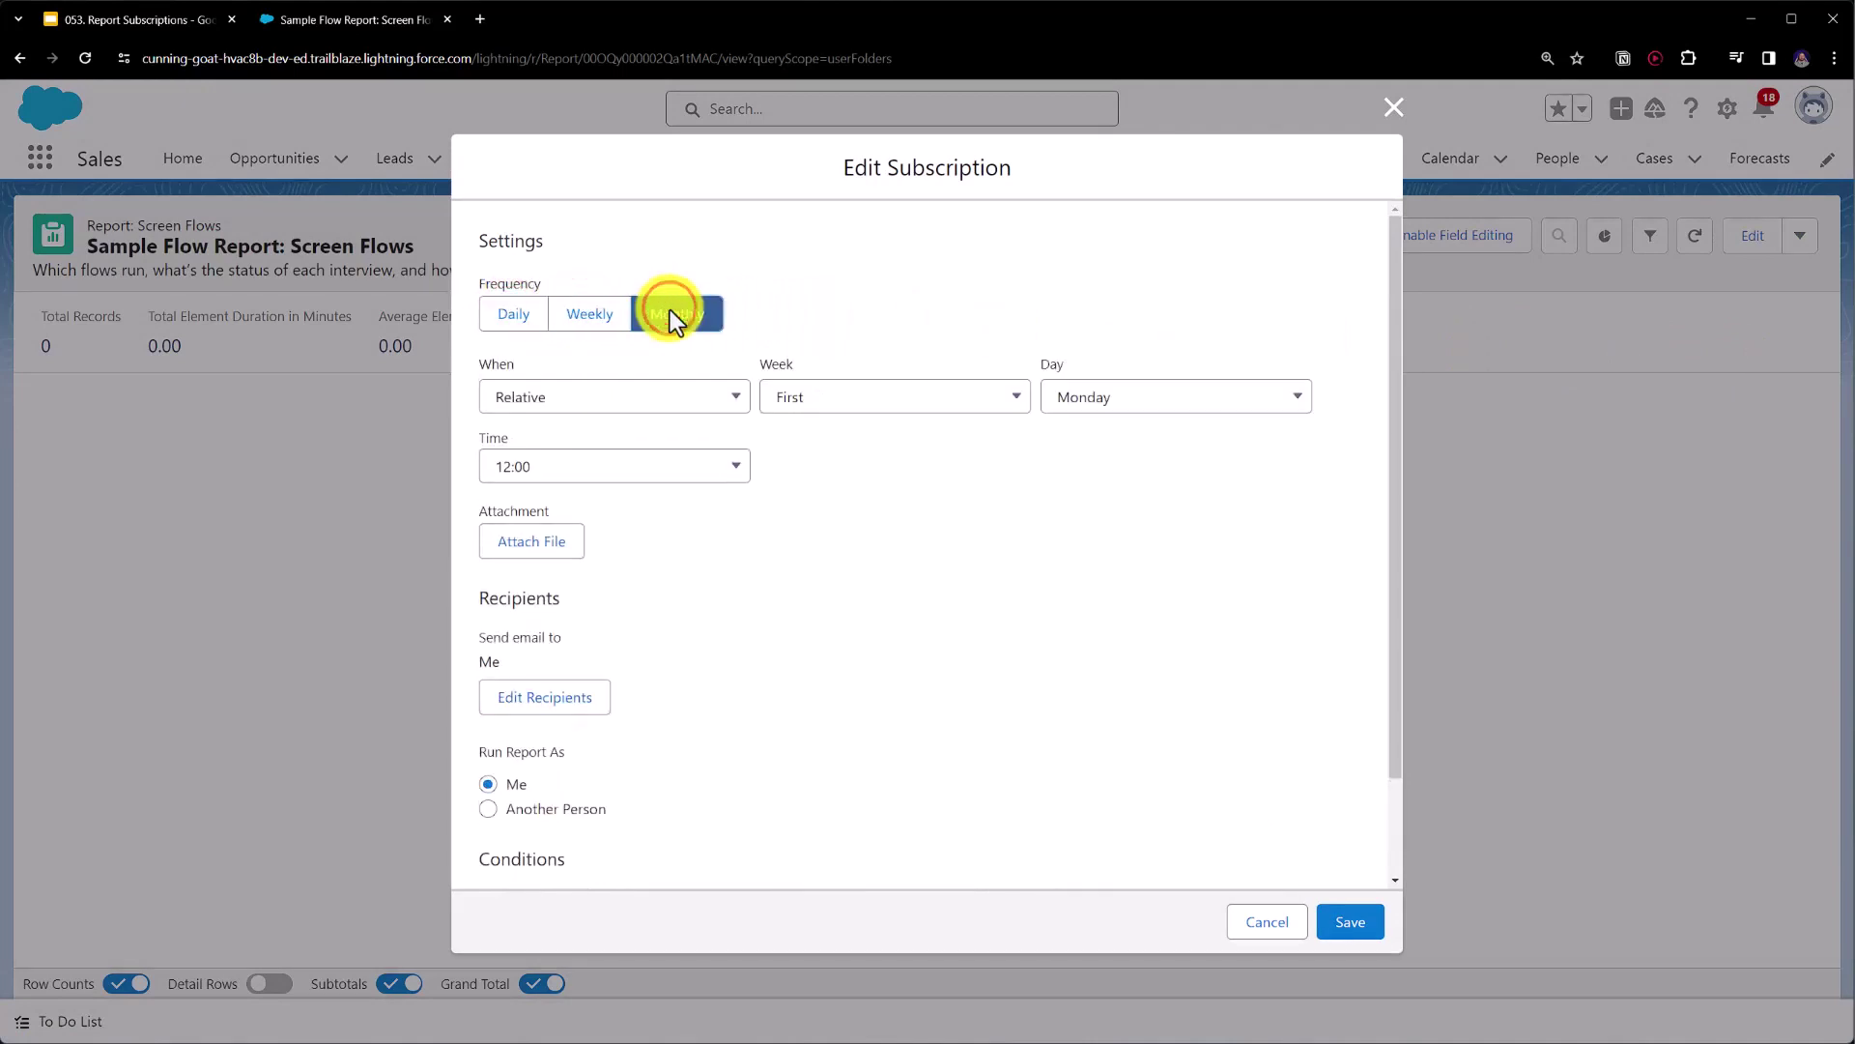
click(603, 313)
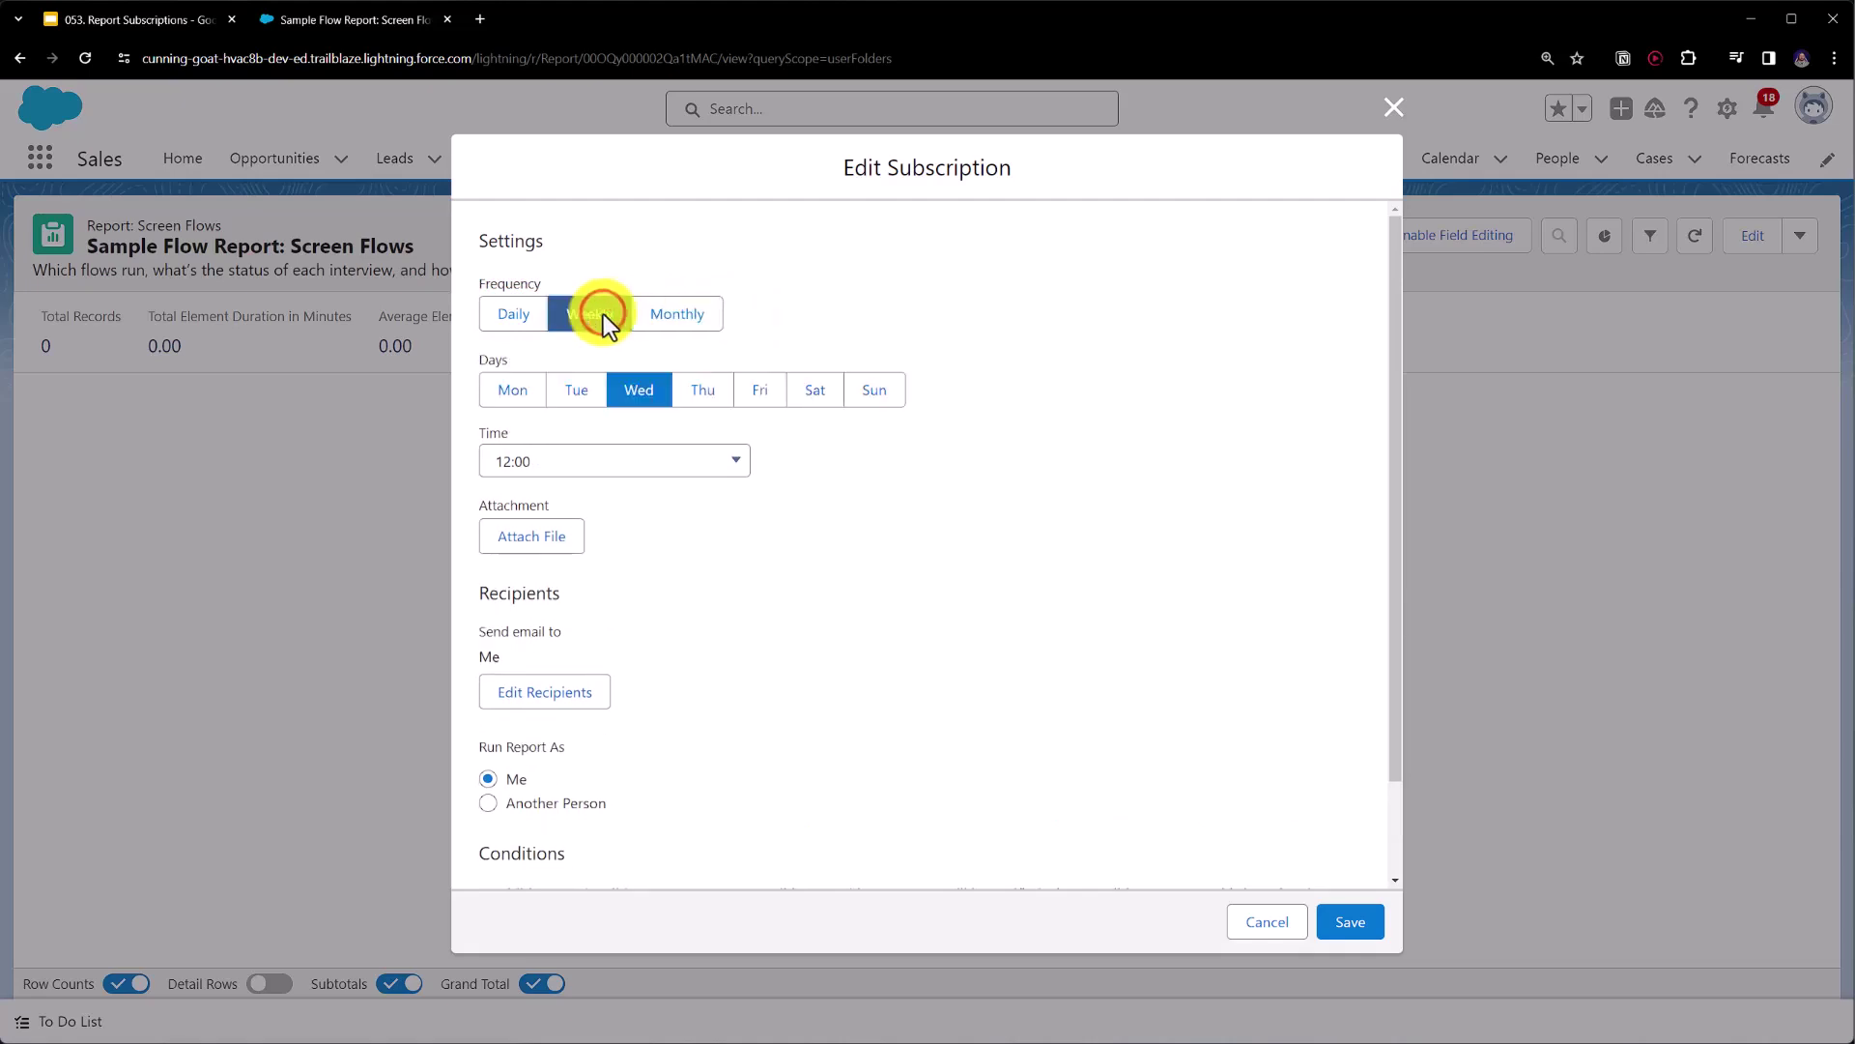
Step: Make Friday the only delivery day
click(519, 390)
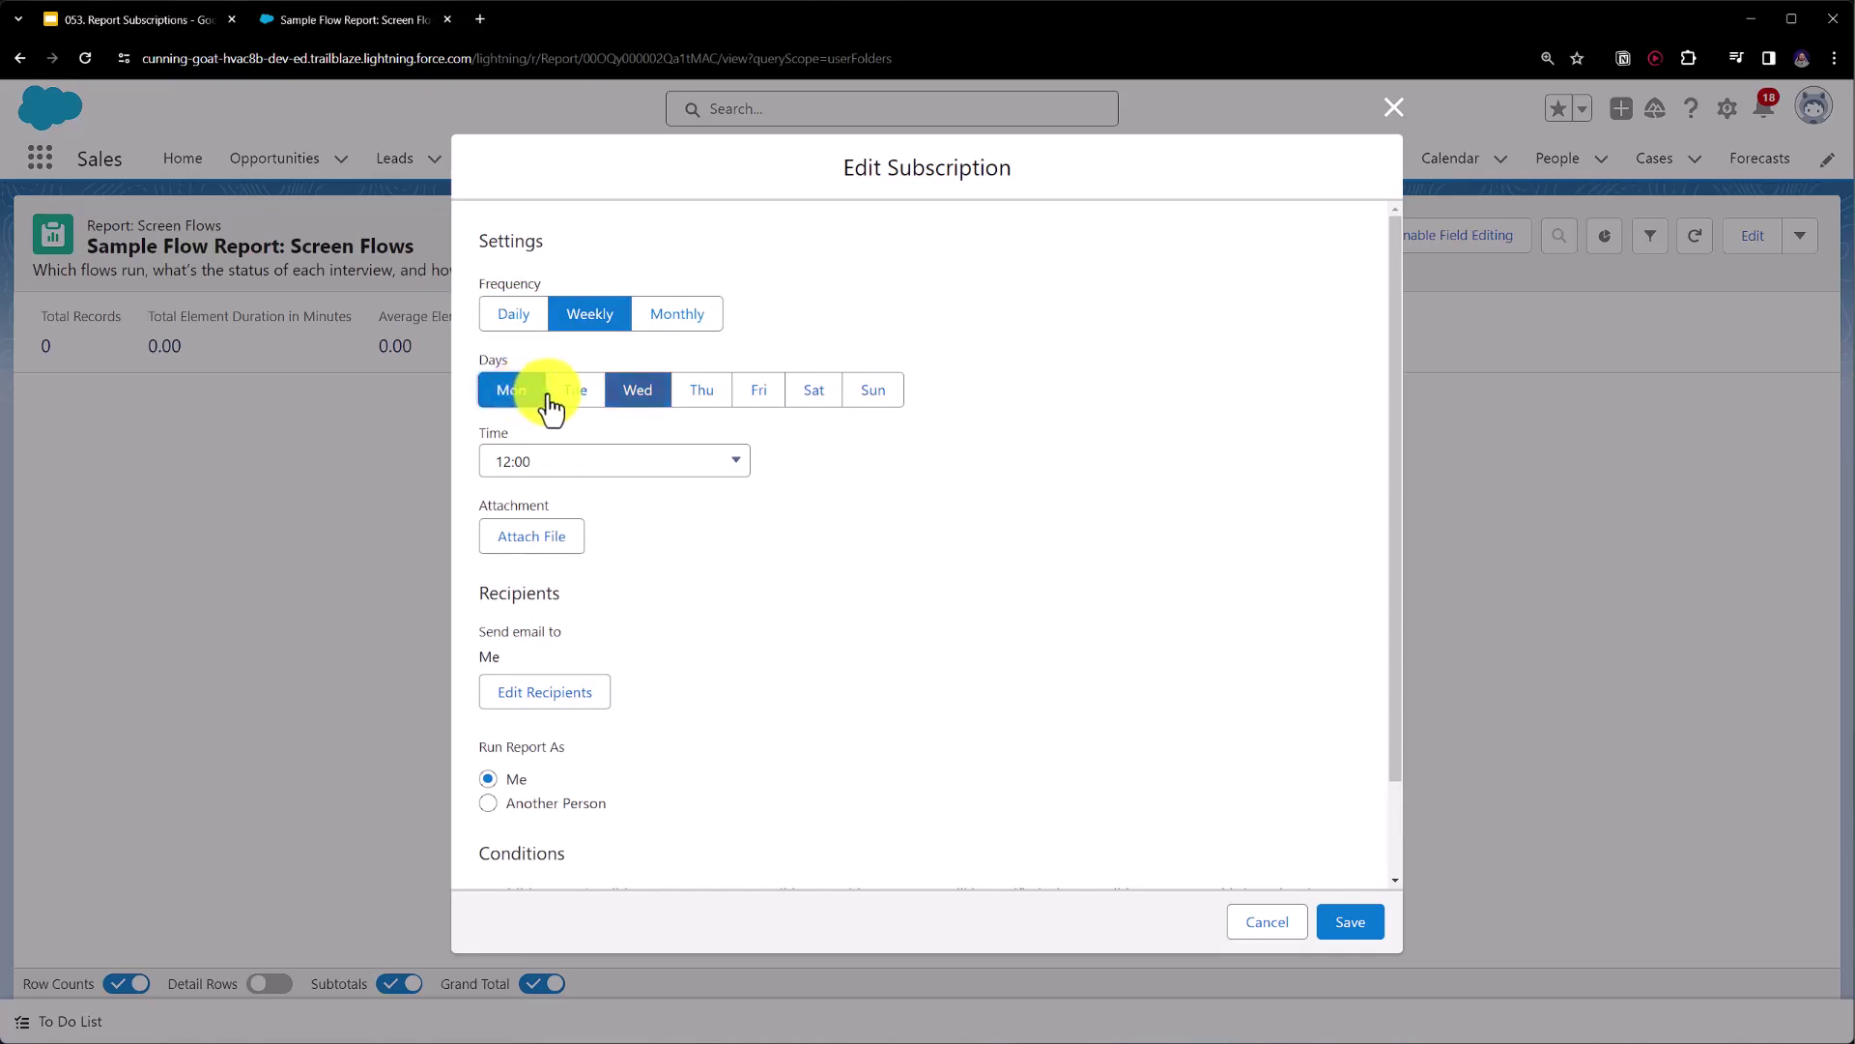
click(757, 391)
click(754, 392)
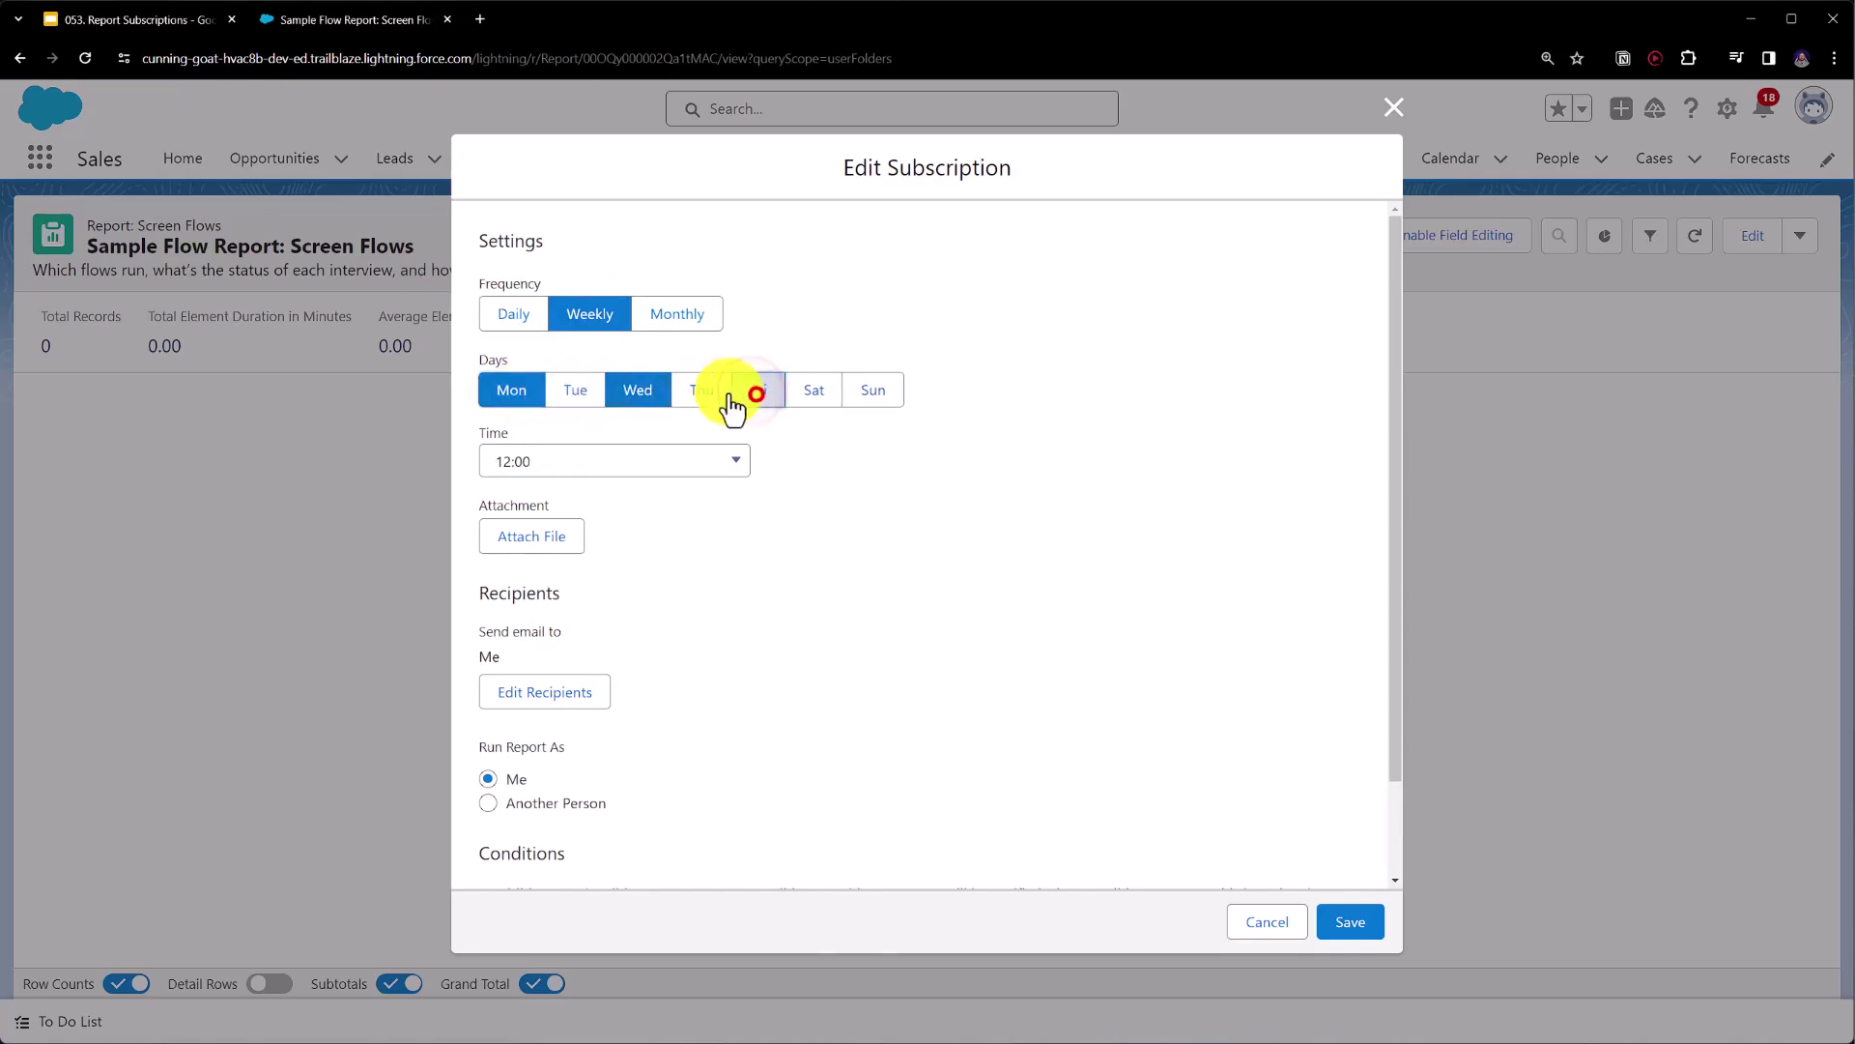
click(505, 390)
click(621, 387)
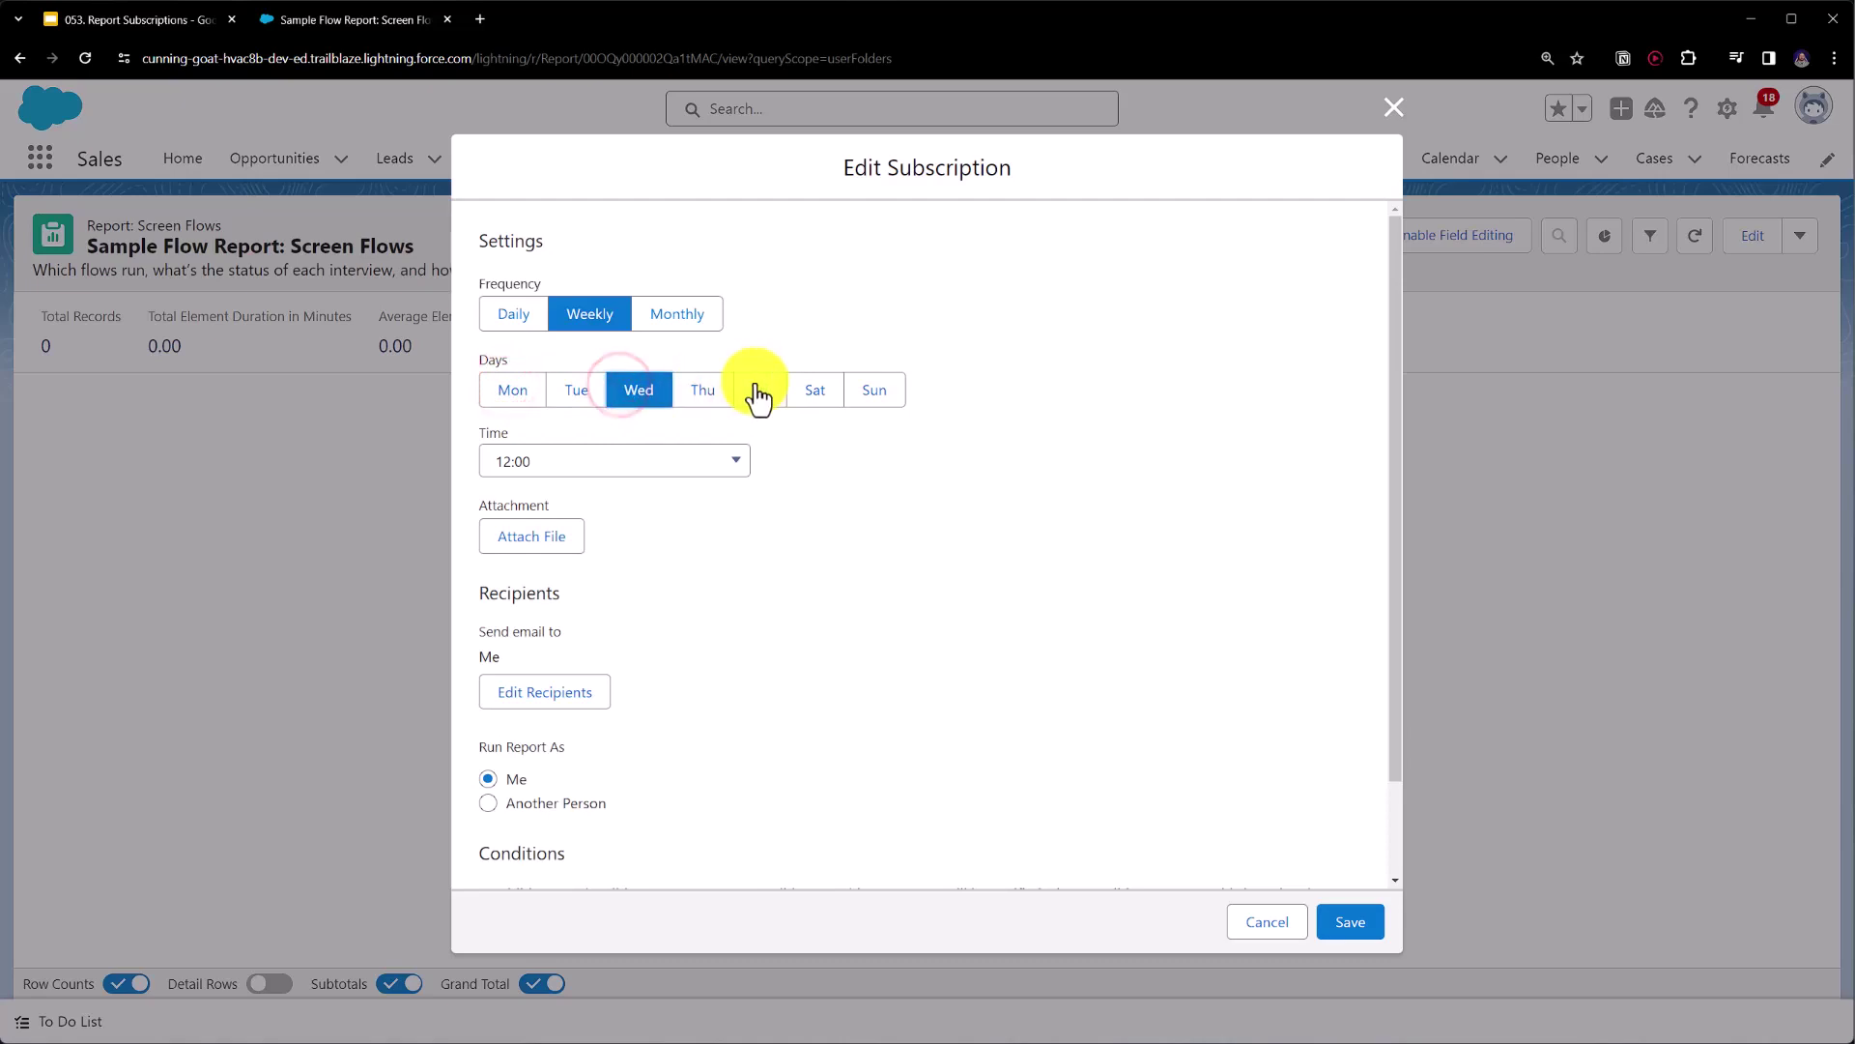
click(757, 391)
click(642, 391)
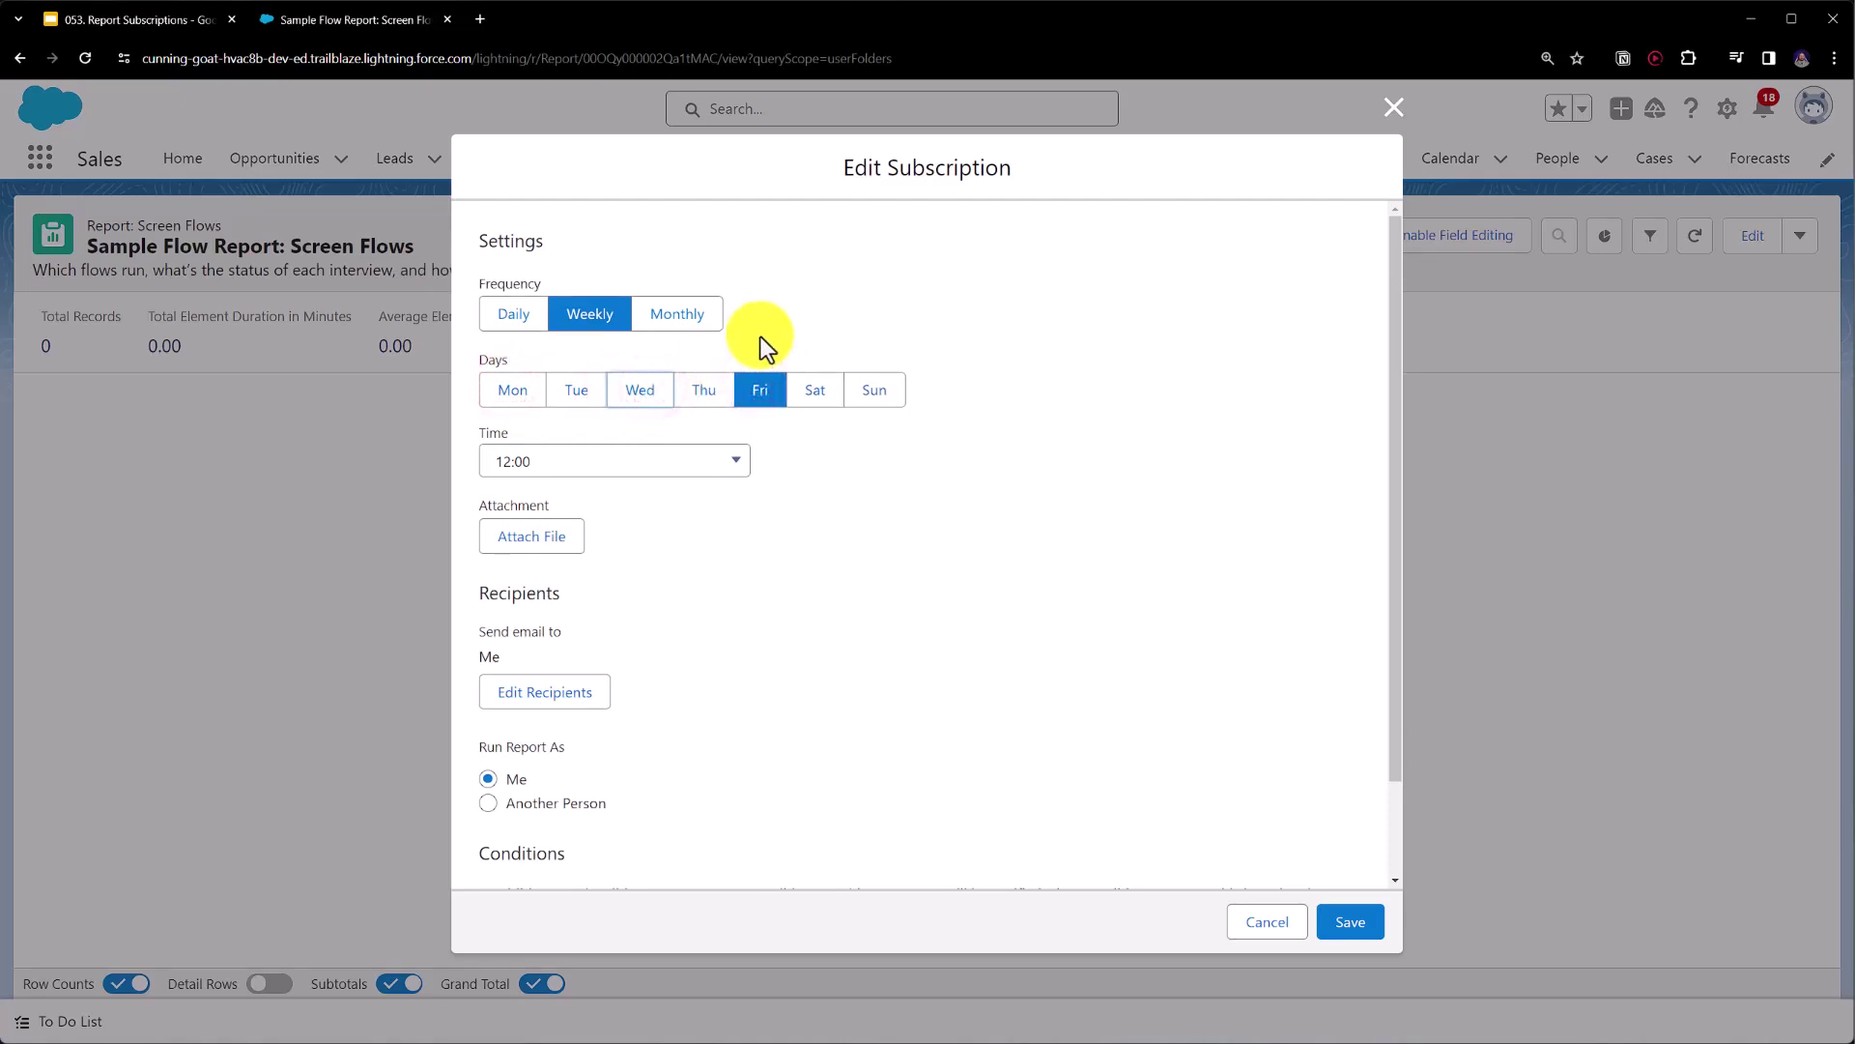
Step: Switch the subscription to Monthly, Relative timing, on the First week
click(674, 304)
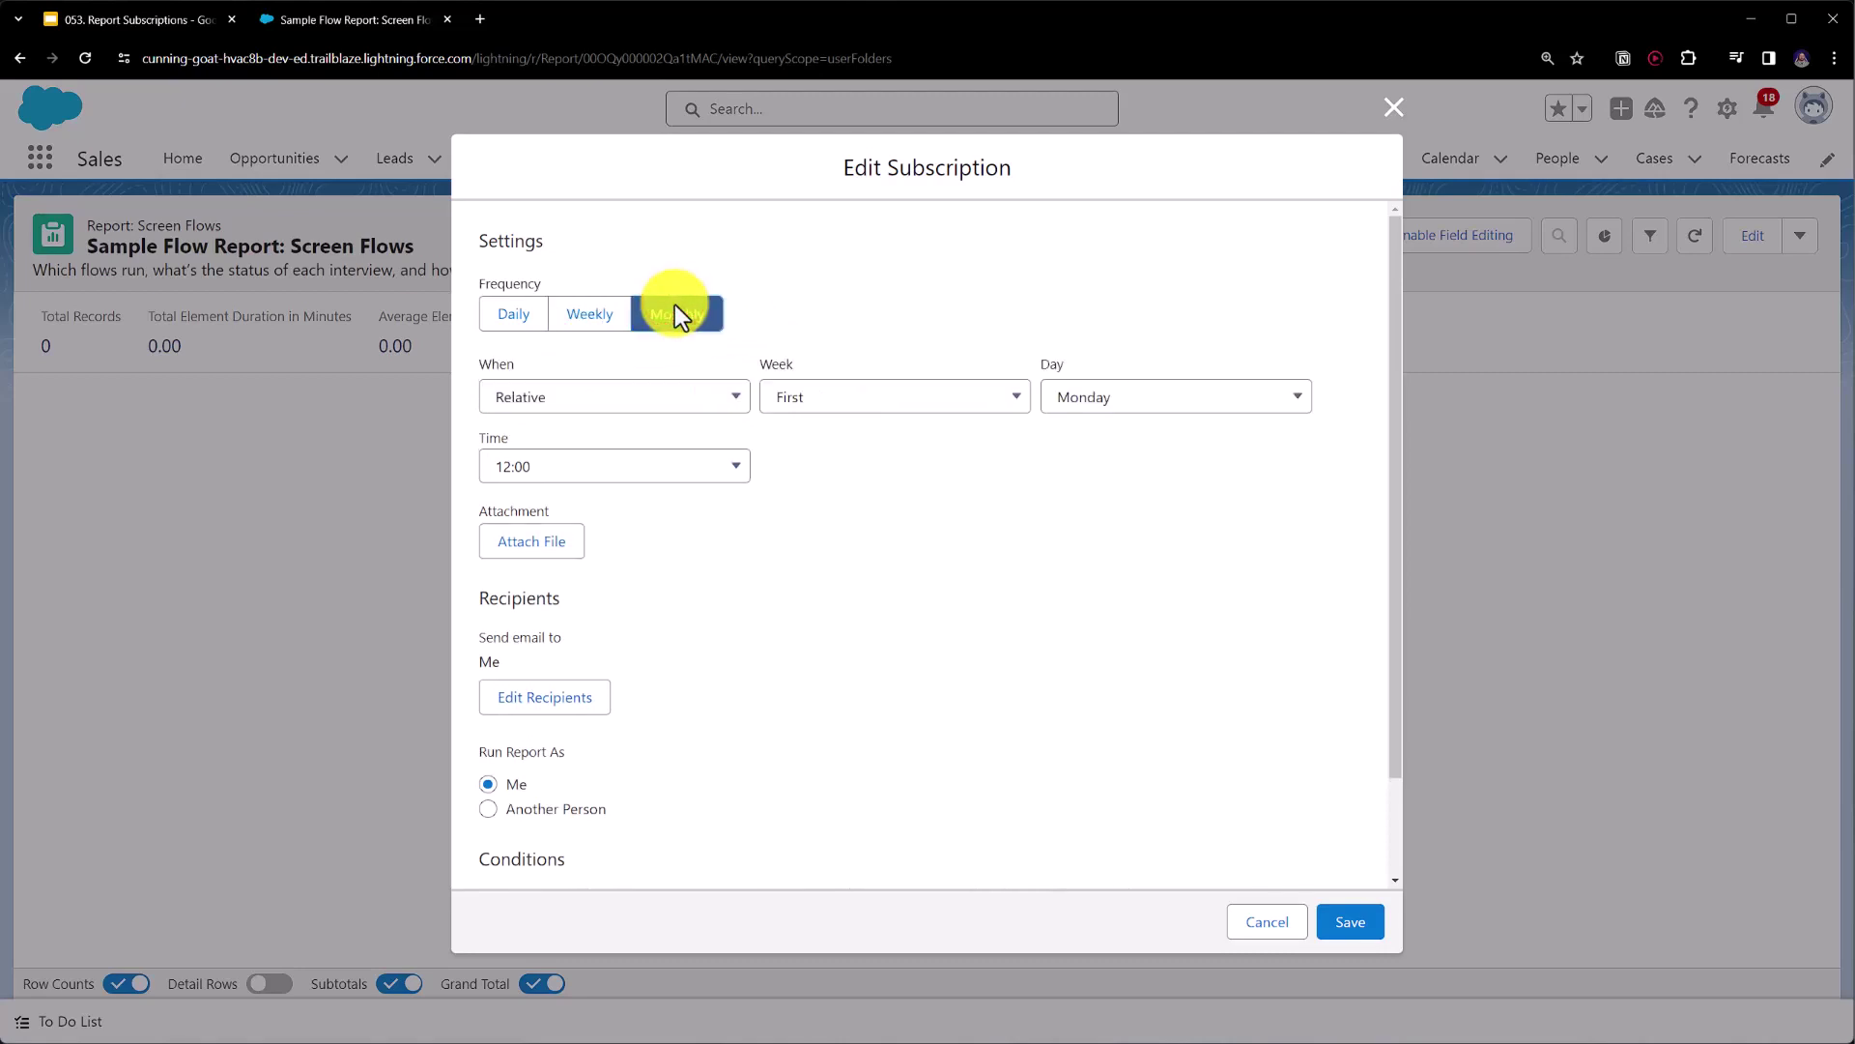
click(663, 392)
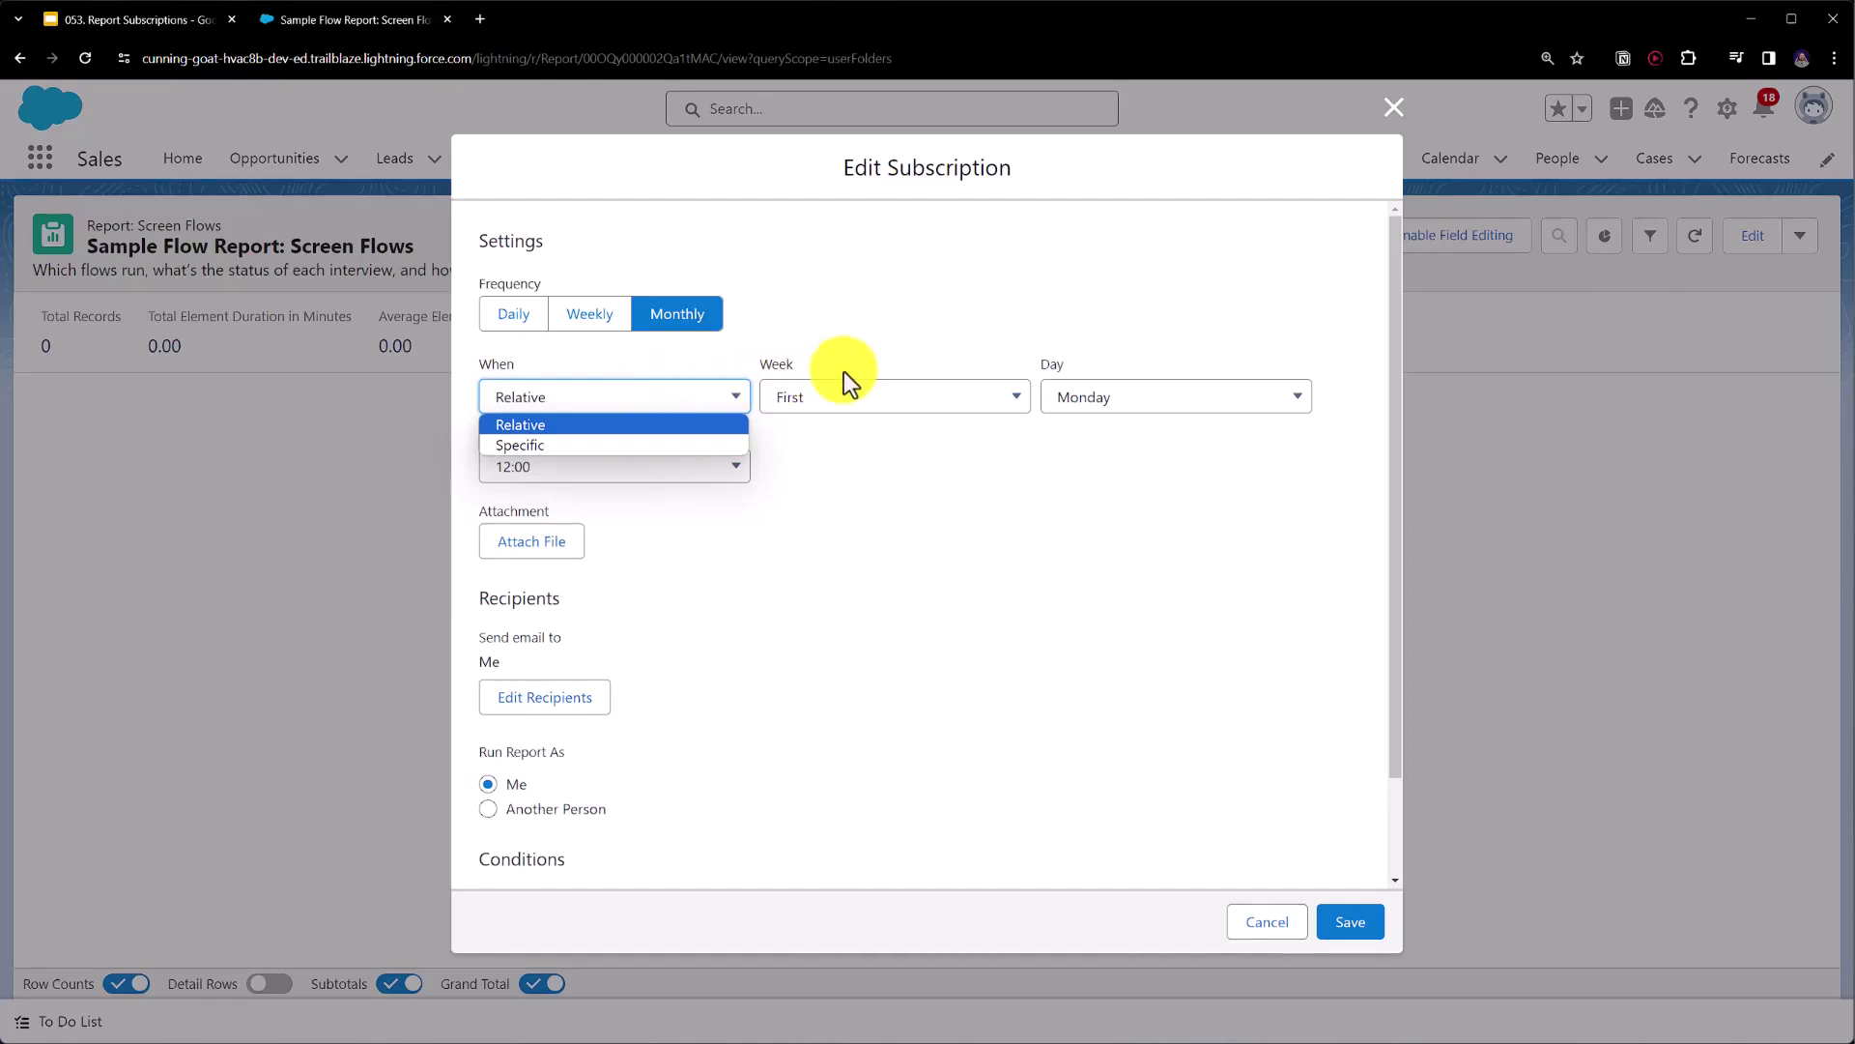
click(874, 369)
click(868, 395)
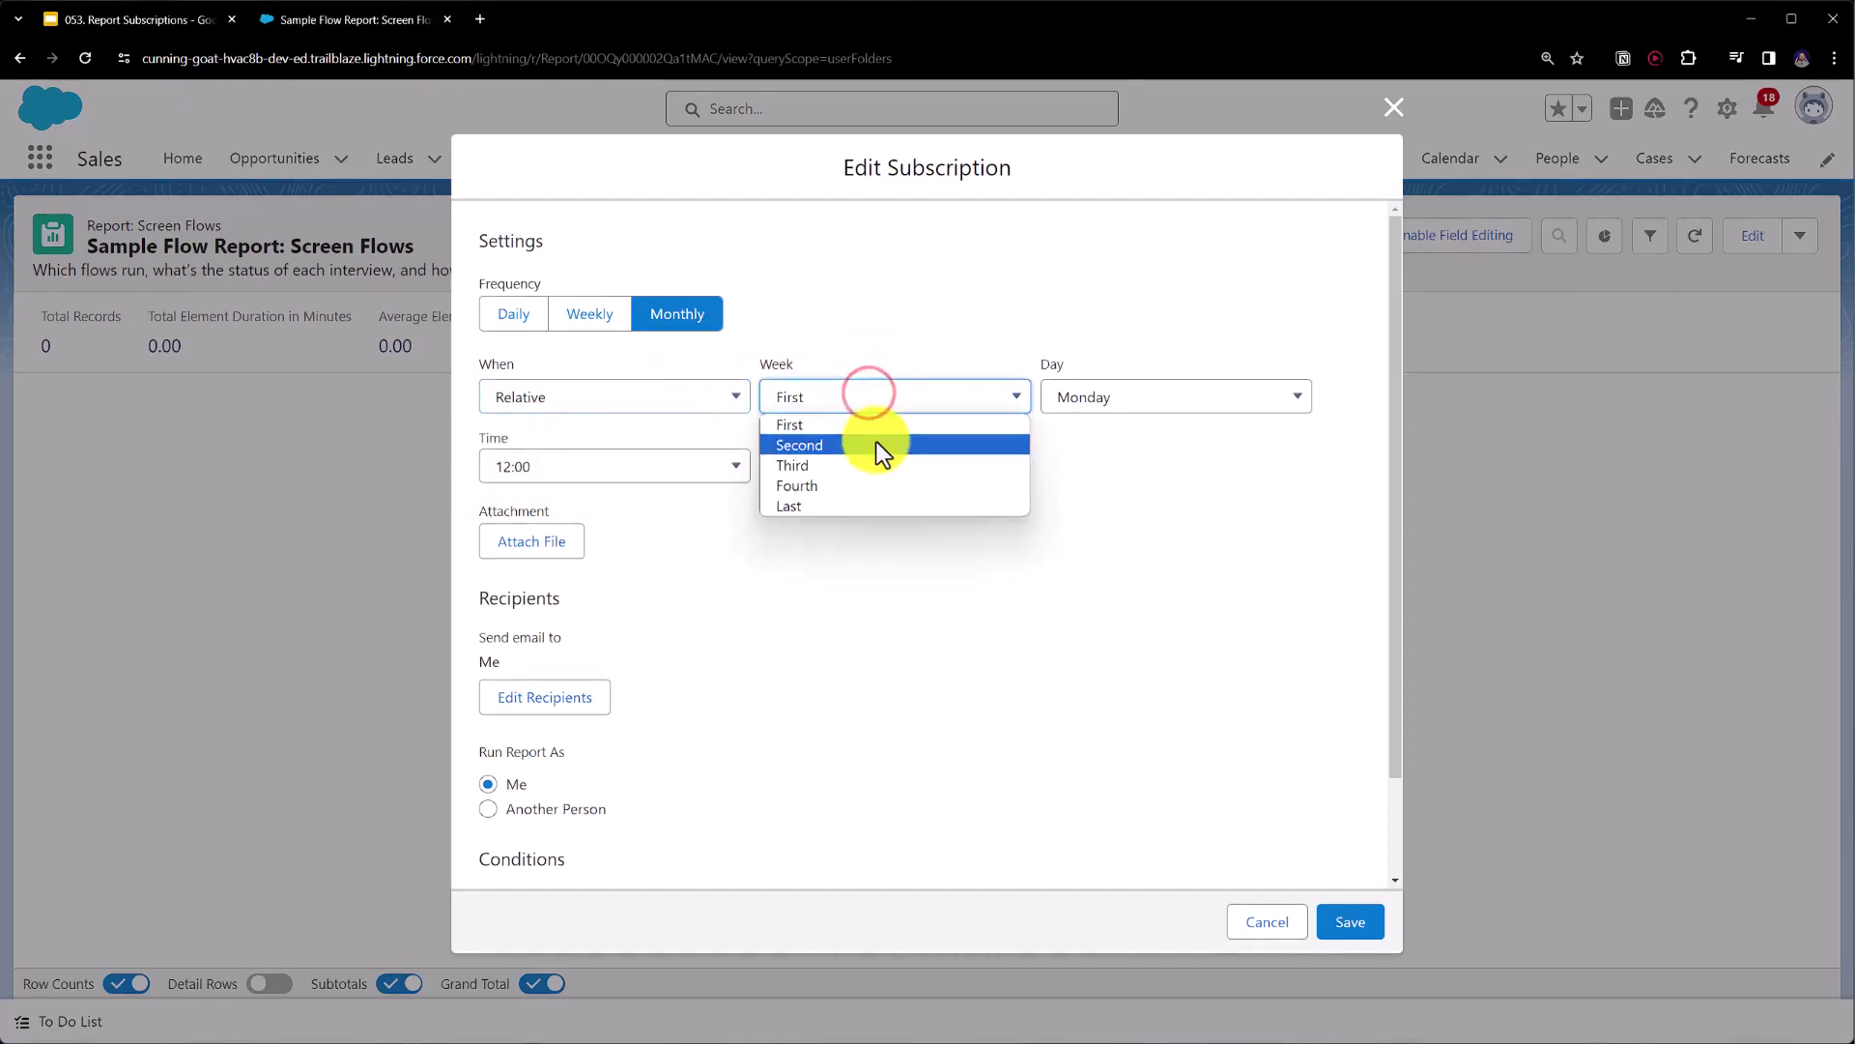
key(Down)
key(Down)
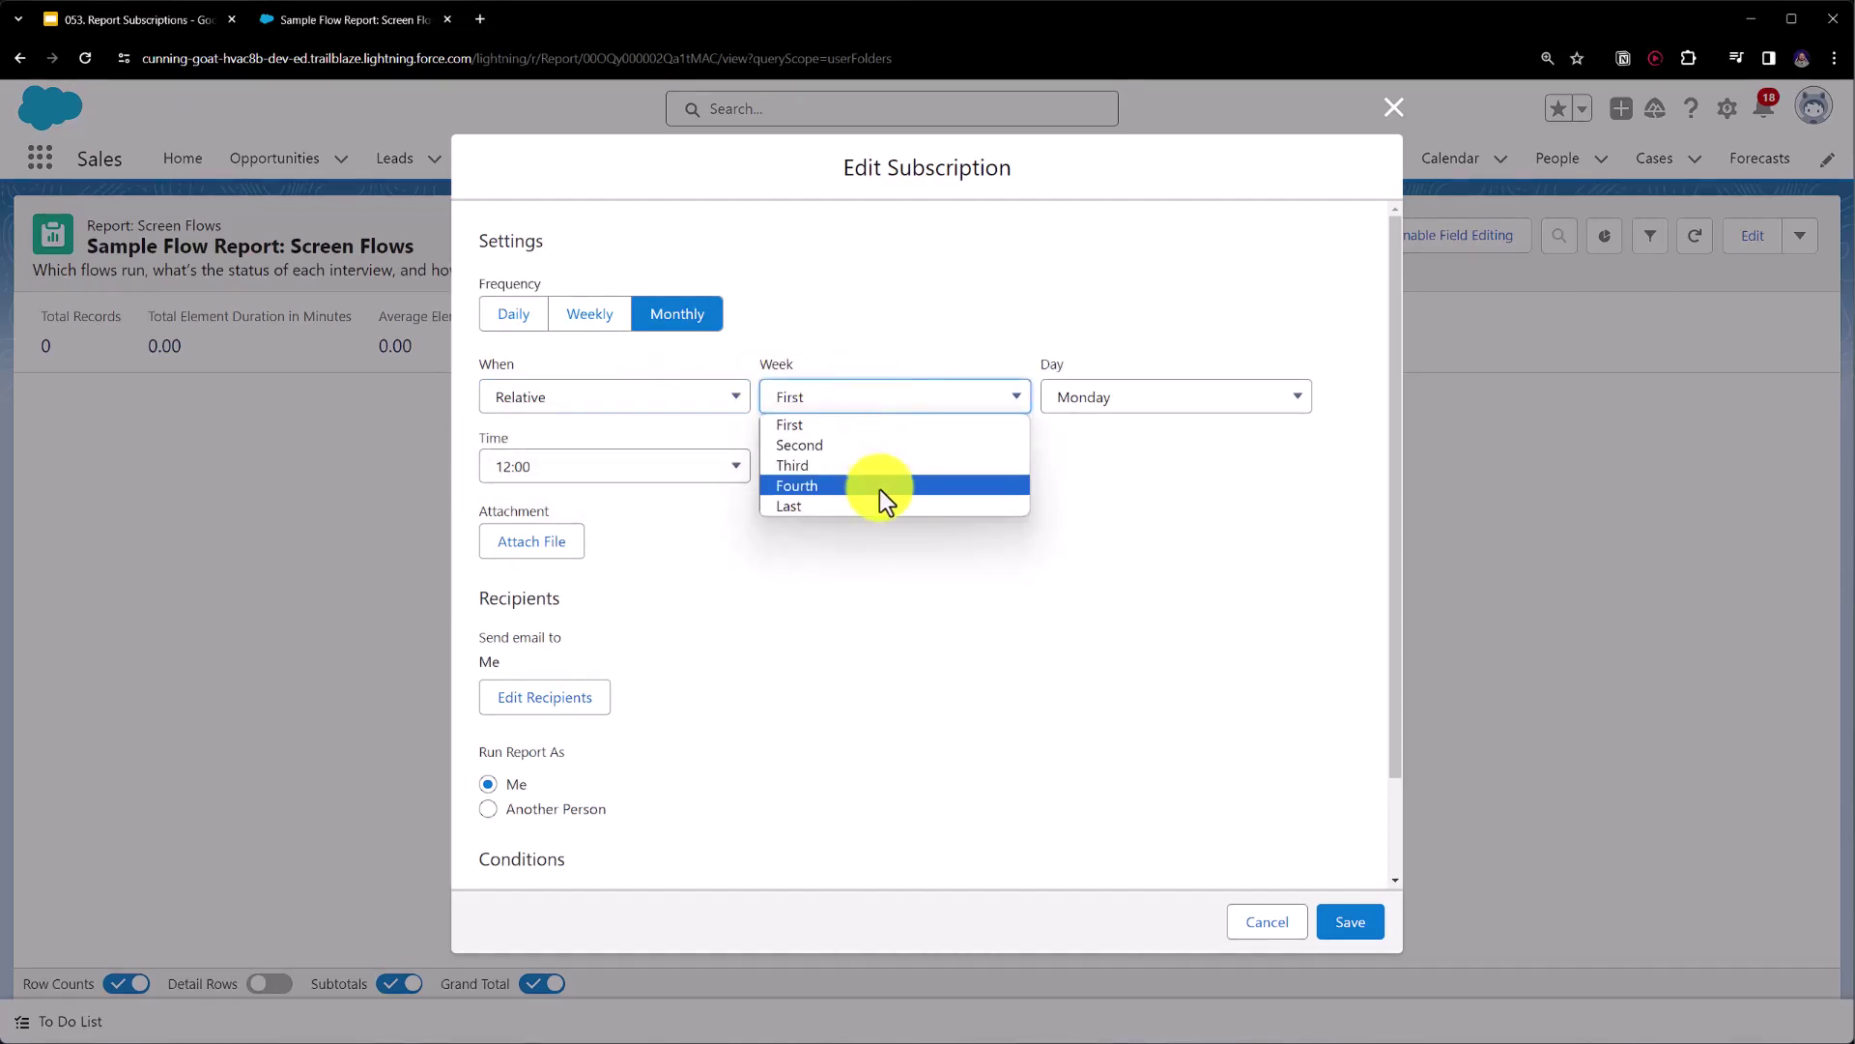
key(Down)
key(Up)
click(855, 341)
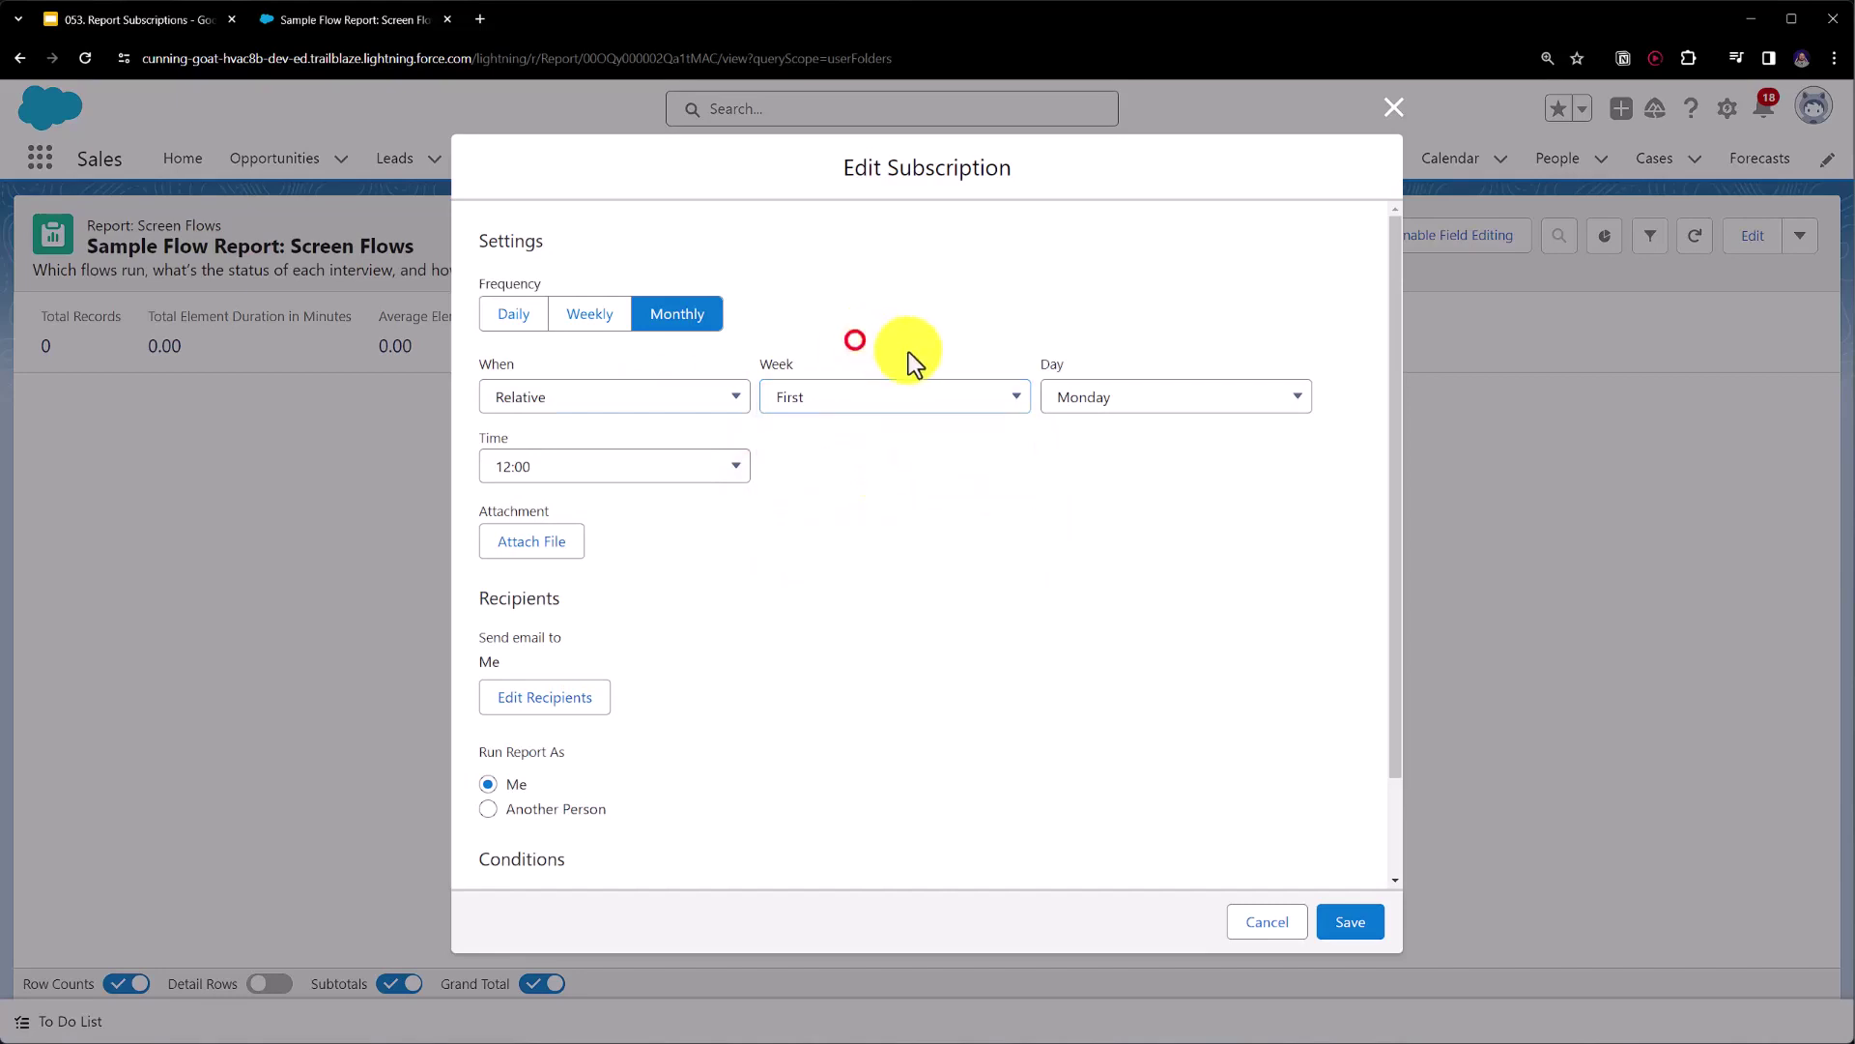
Step: Set the monthly run to Monday at 12:00
click(1121, 393)
key(Up)
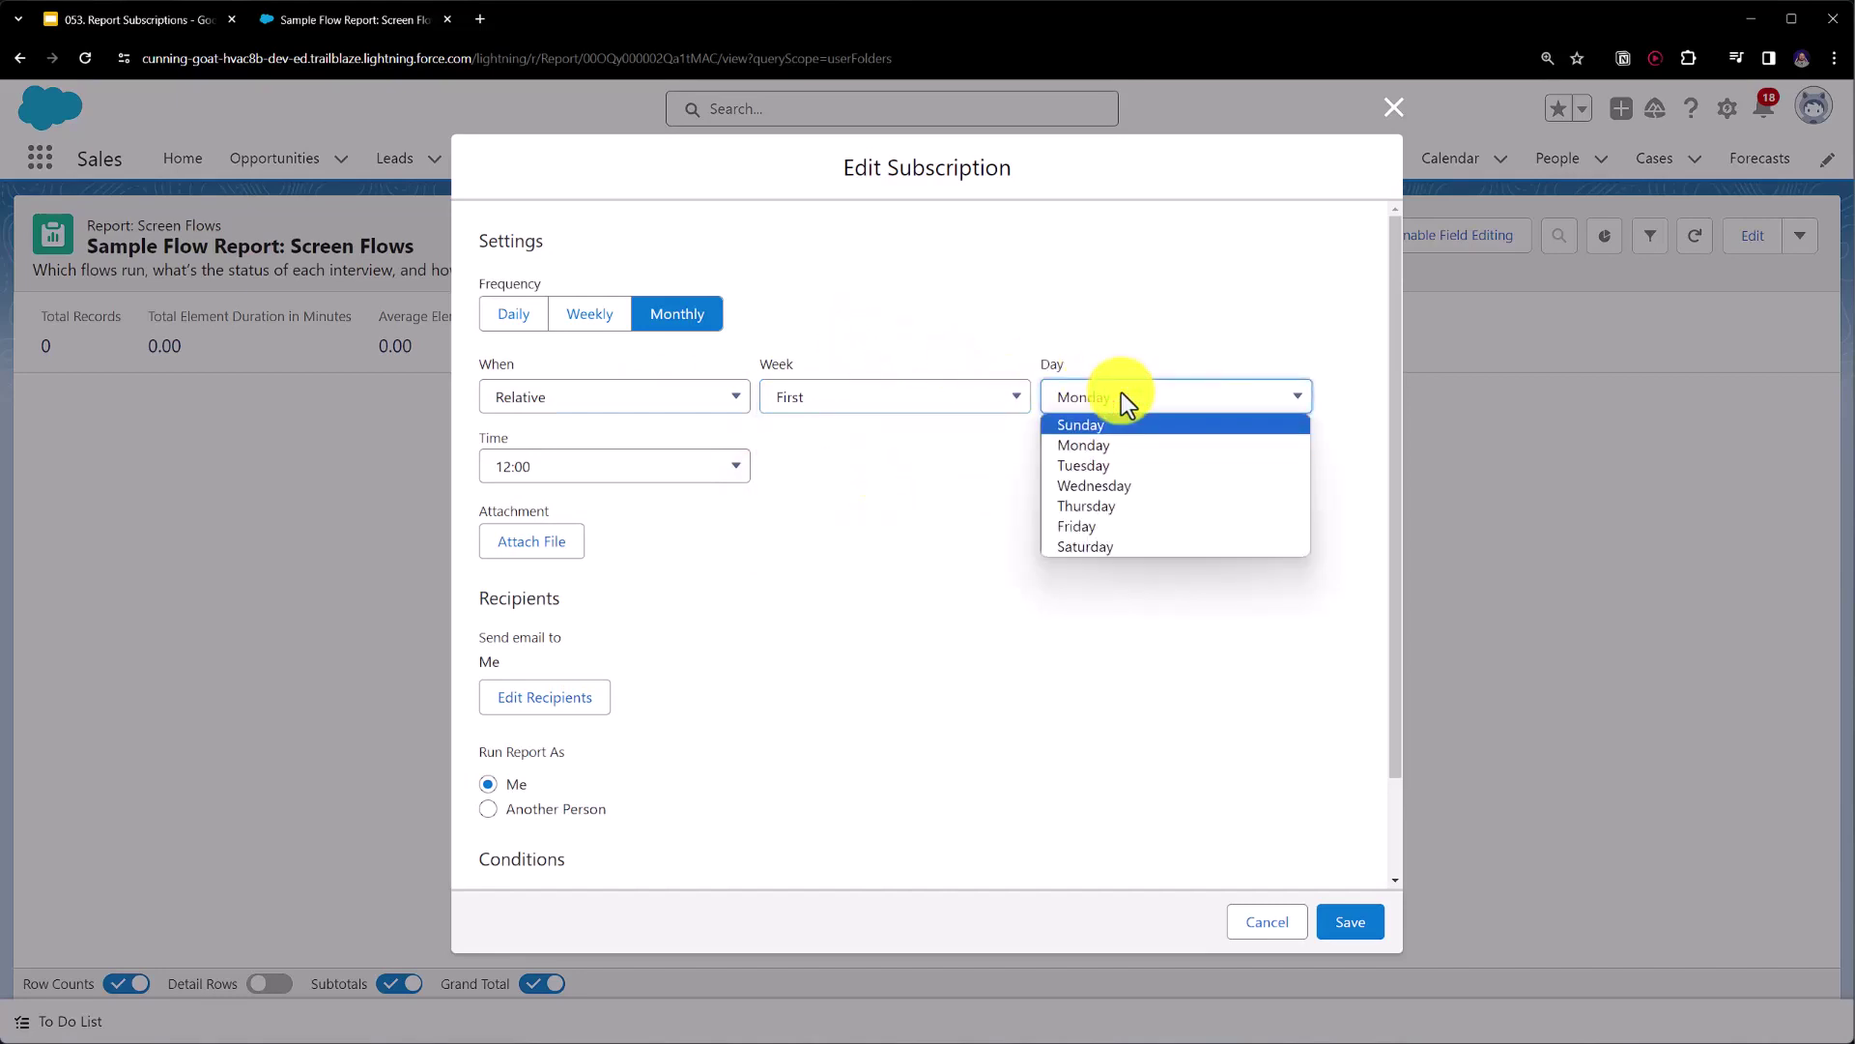
key(Down)
key(Down)
key(Down)
key(Down)
key(Down)
key(Down)
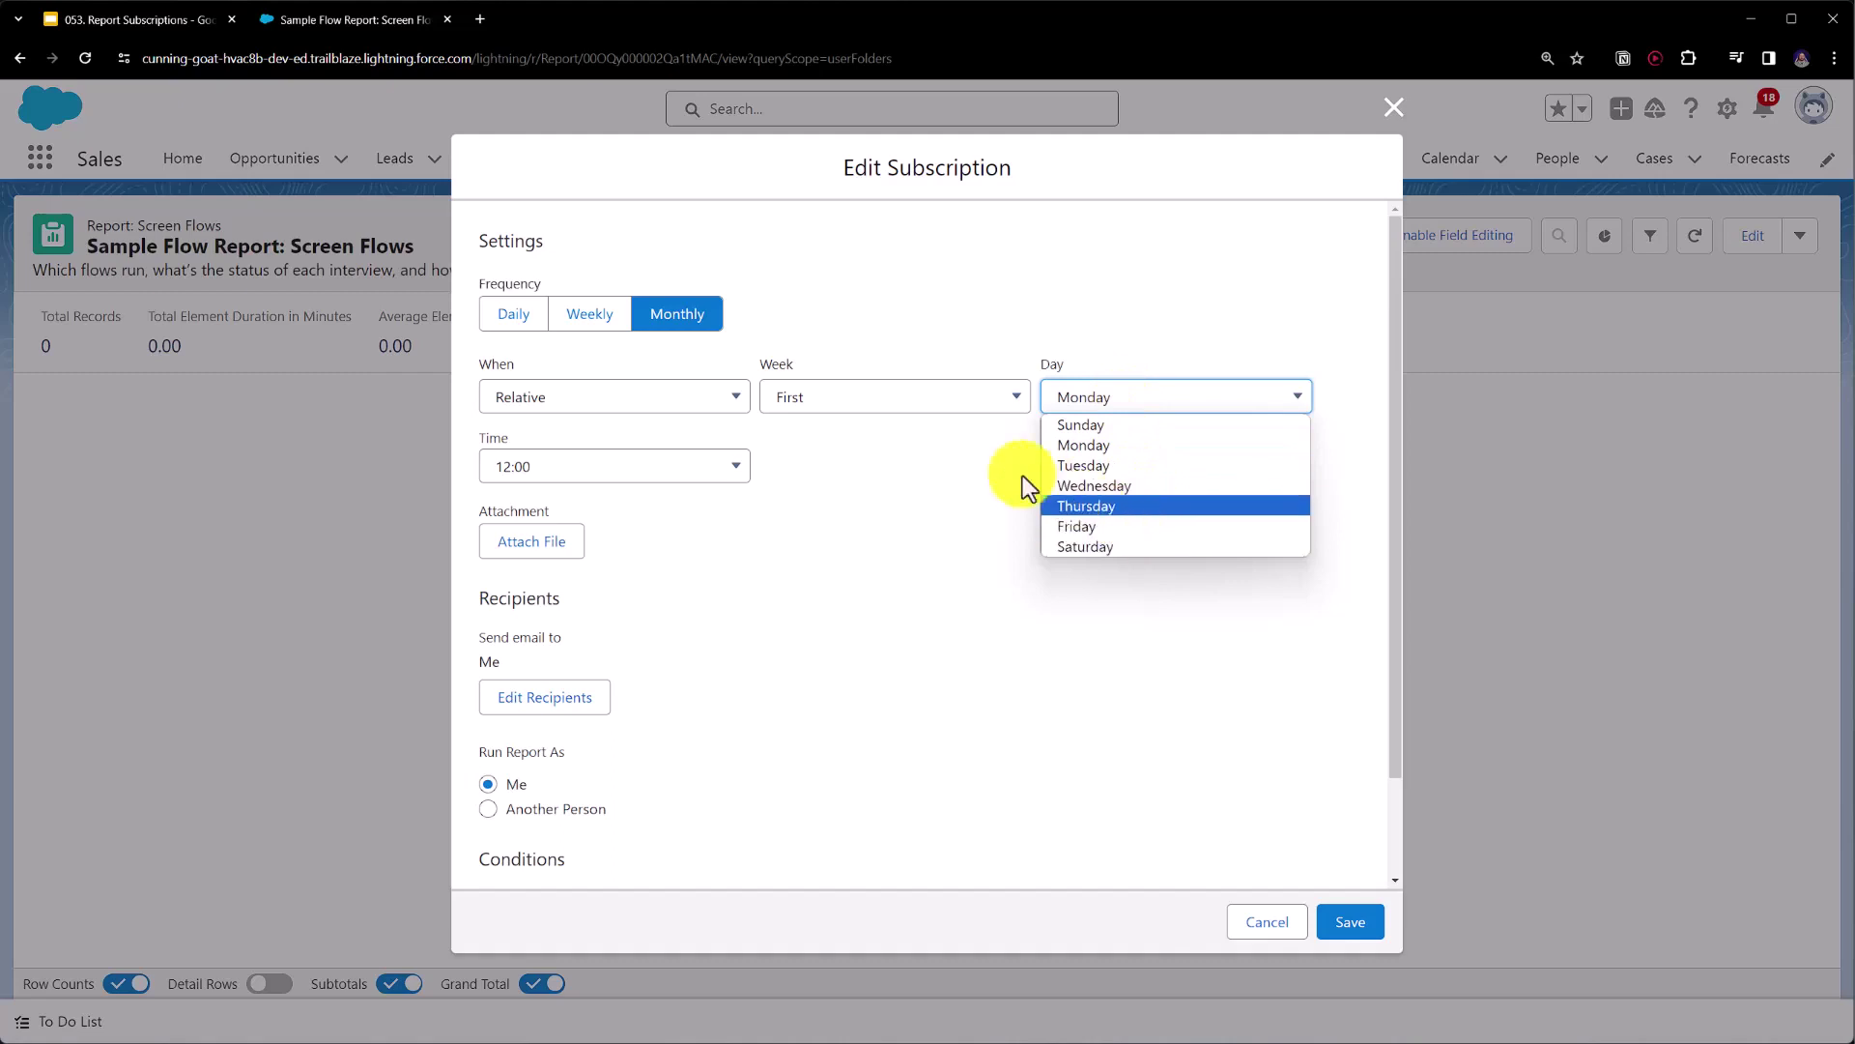
click(951, 444)
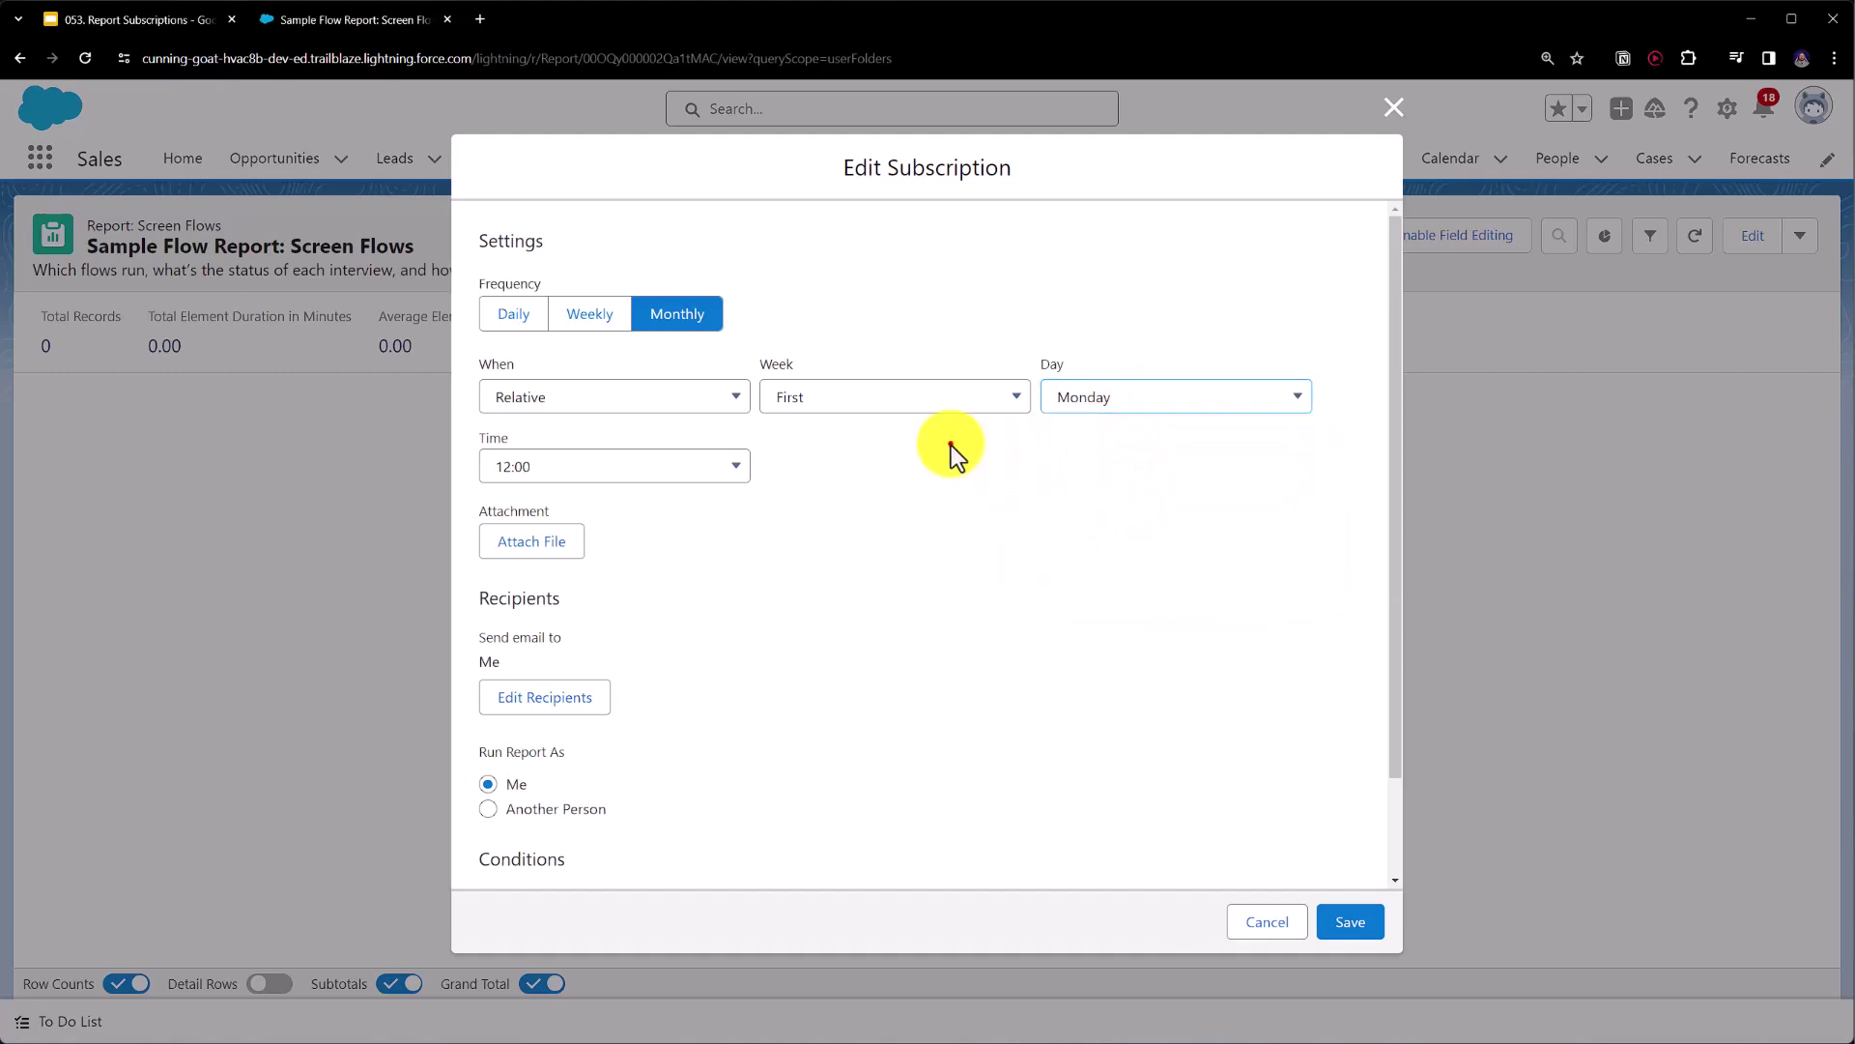
click(729, 462)
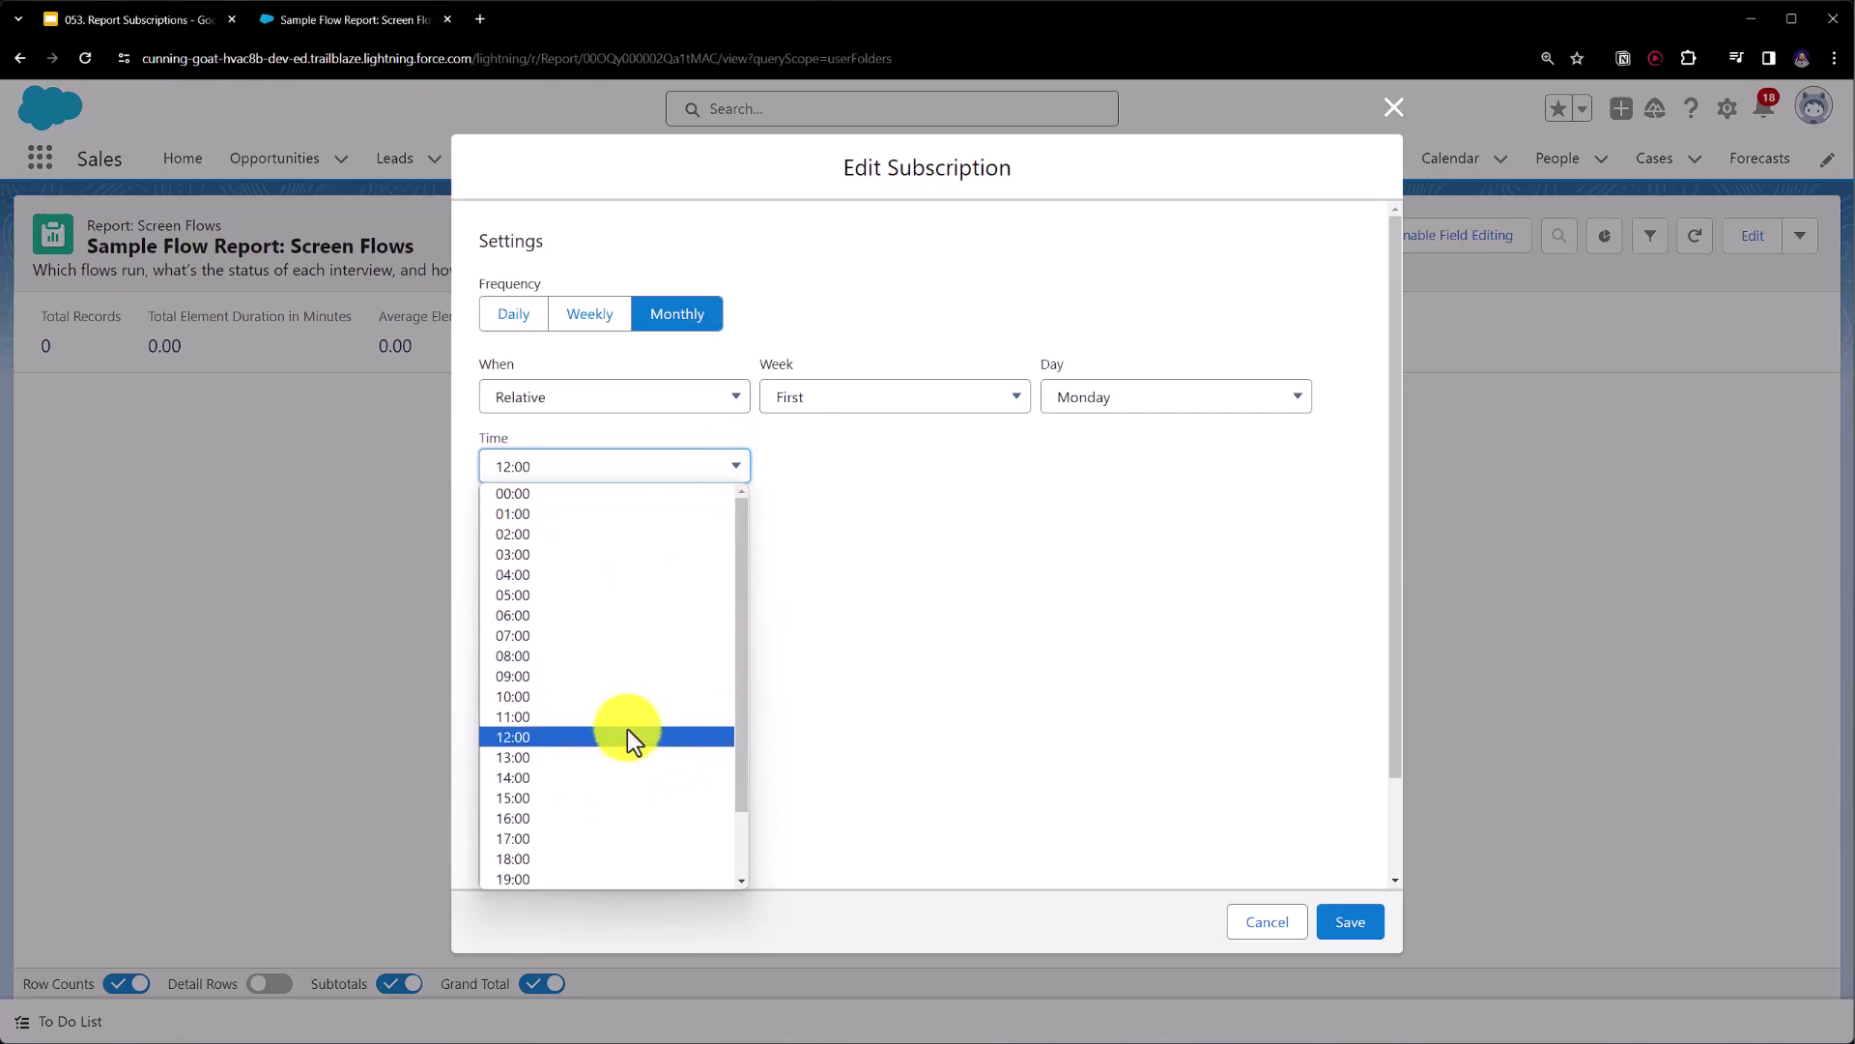
scroll(628, 739, down, 2)
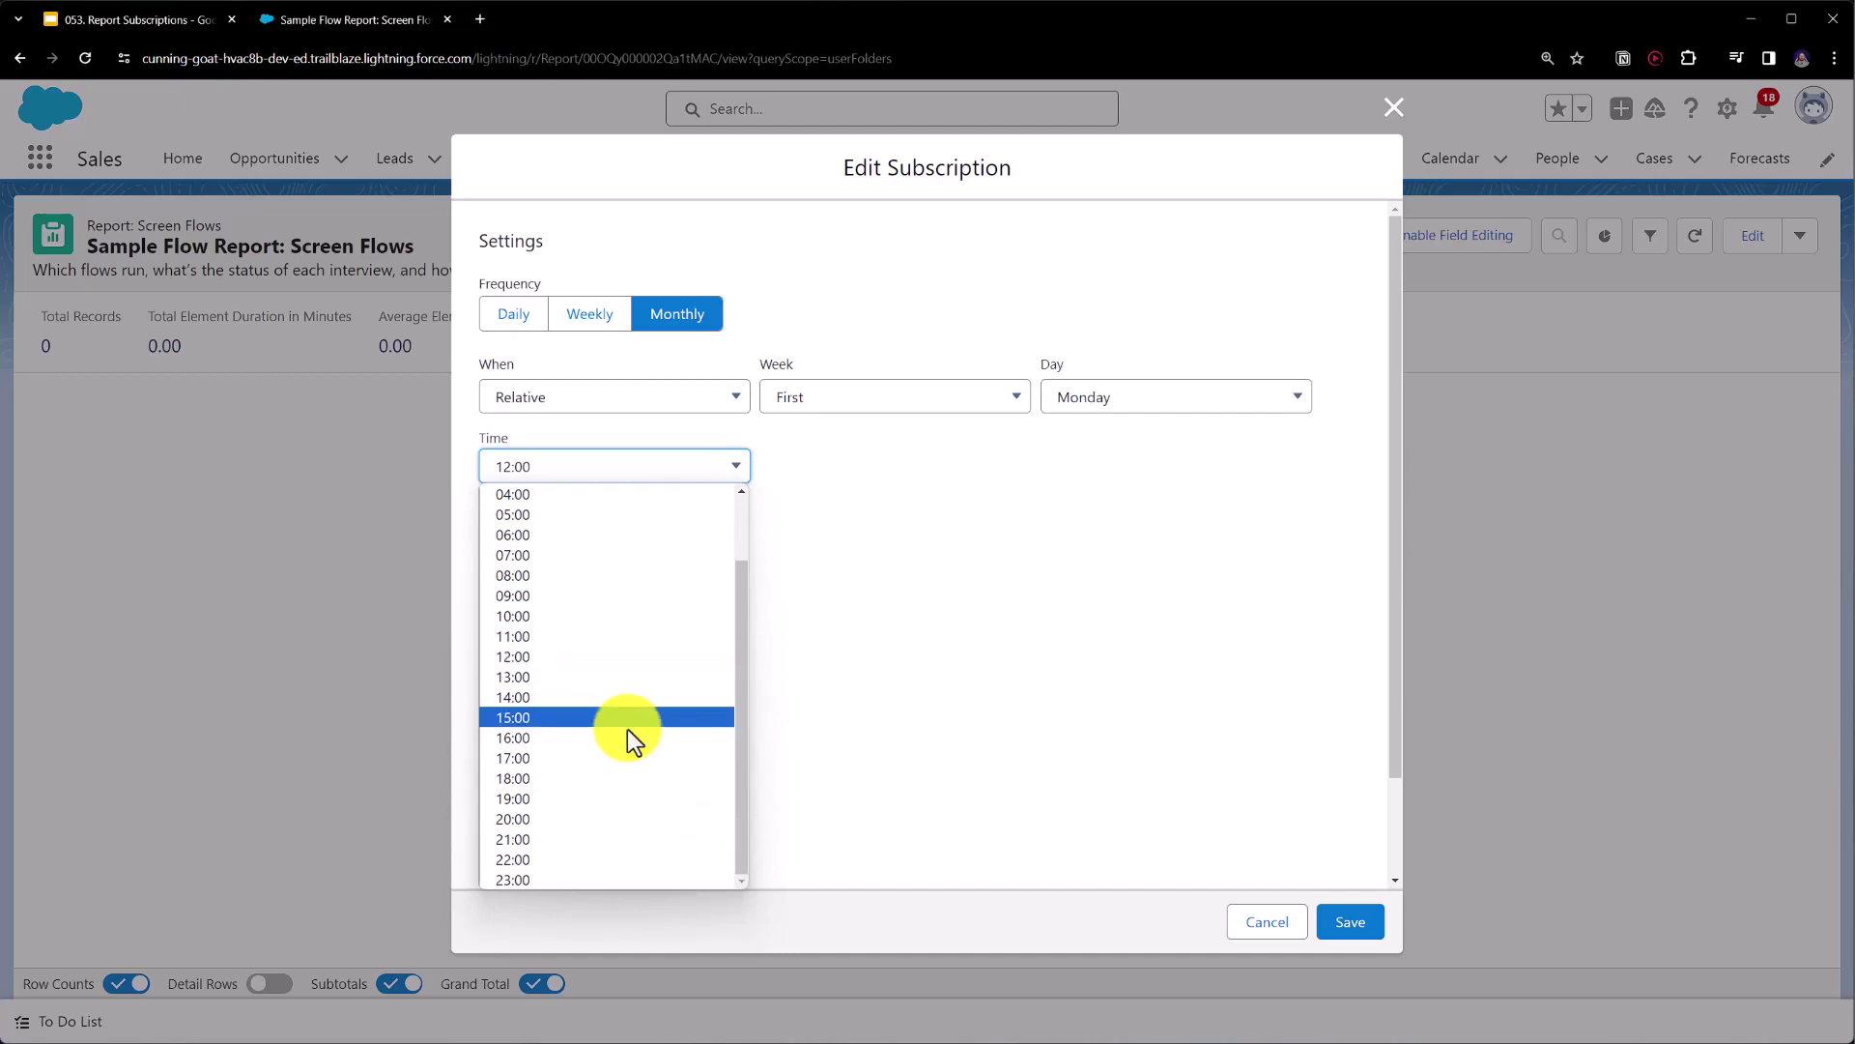
click(862, 519)
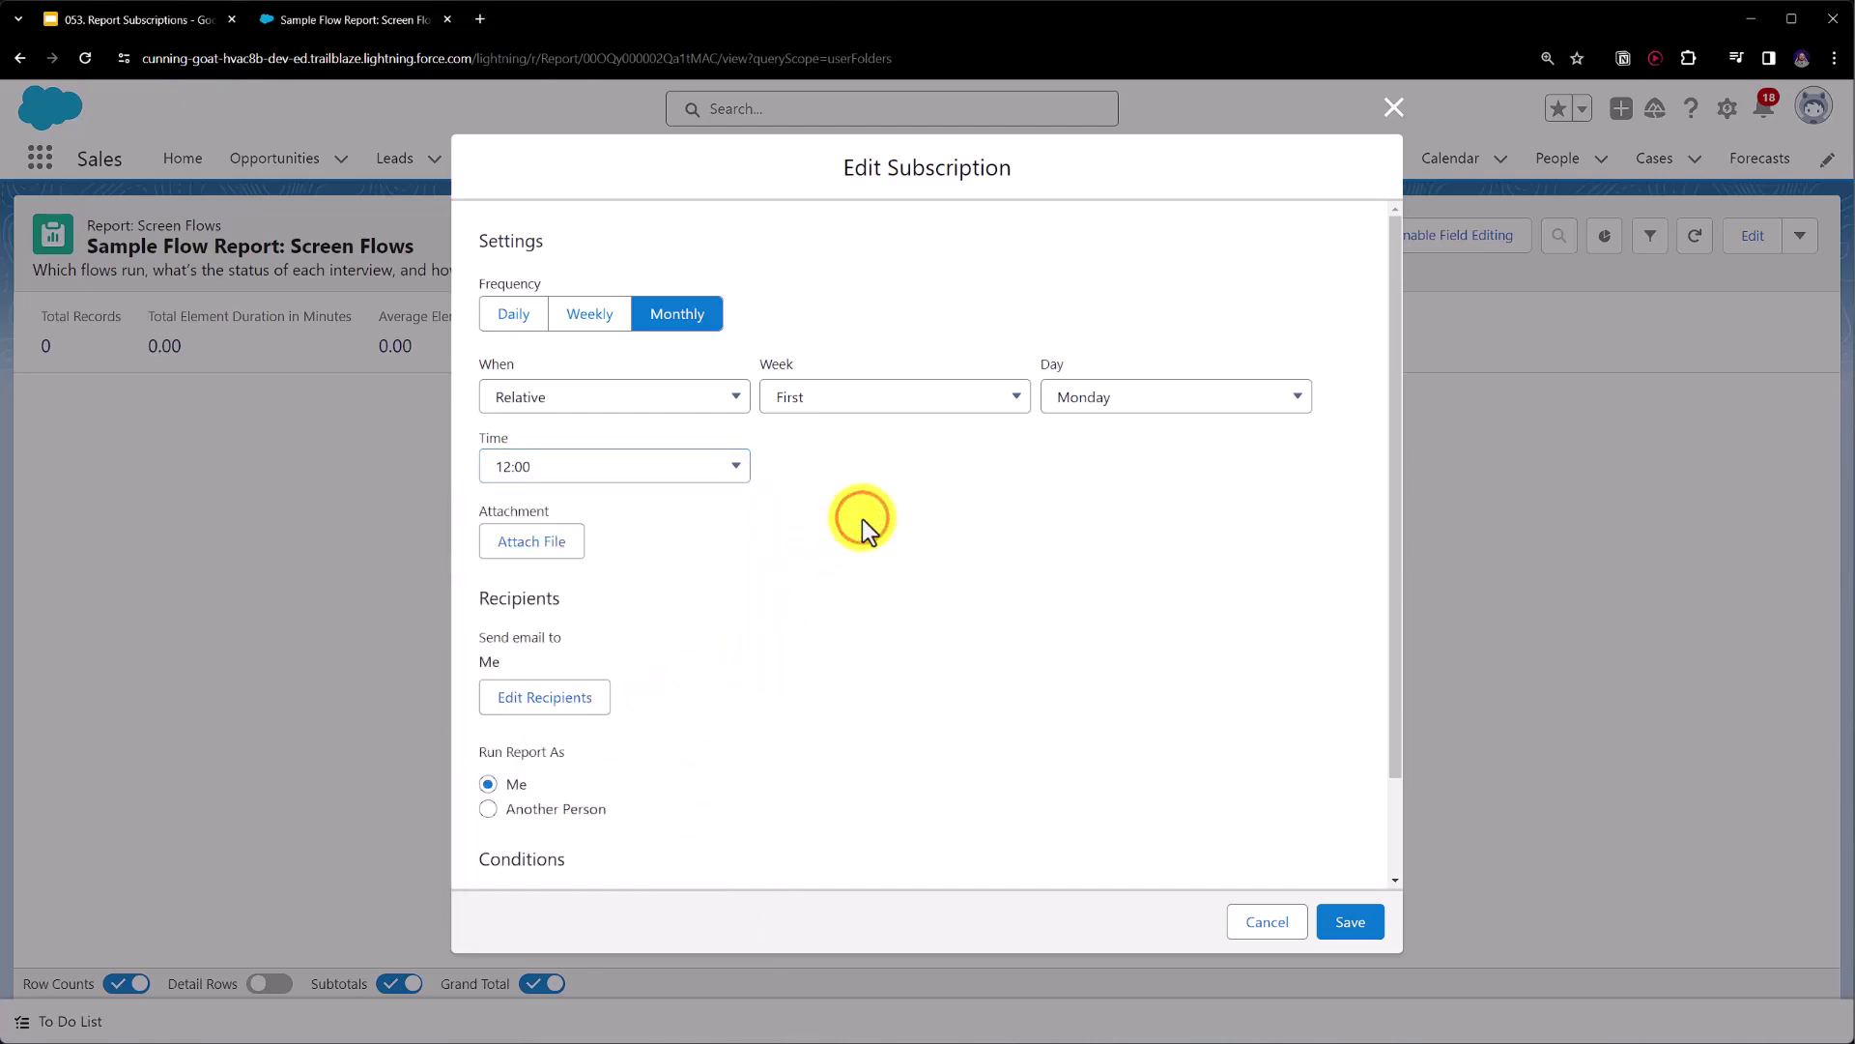
click(549, 540)
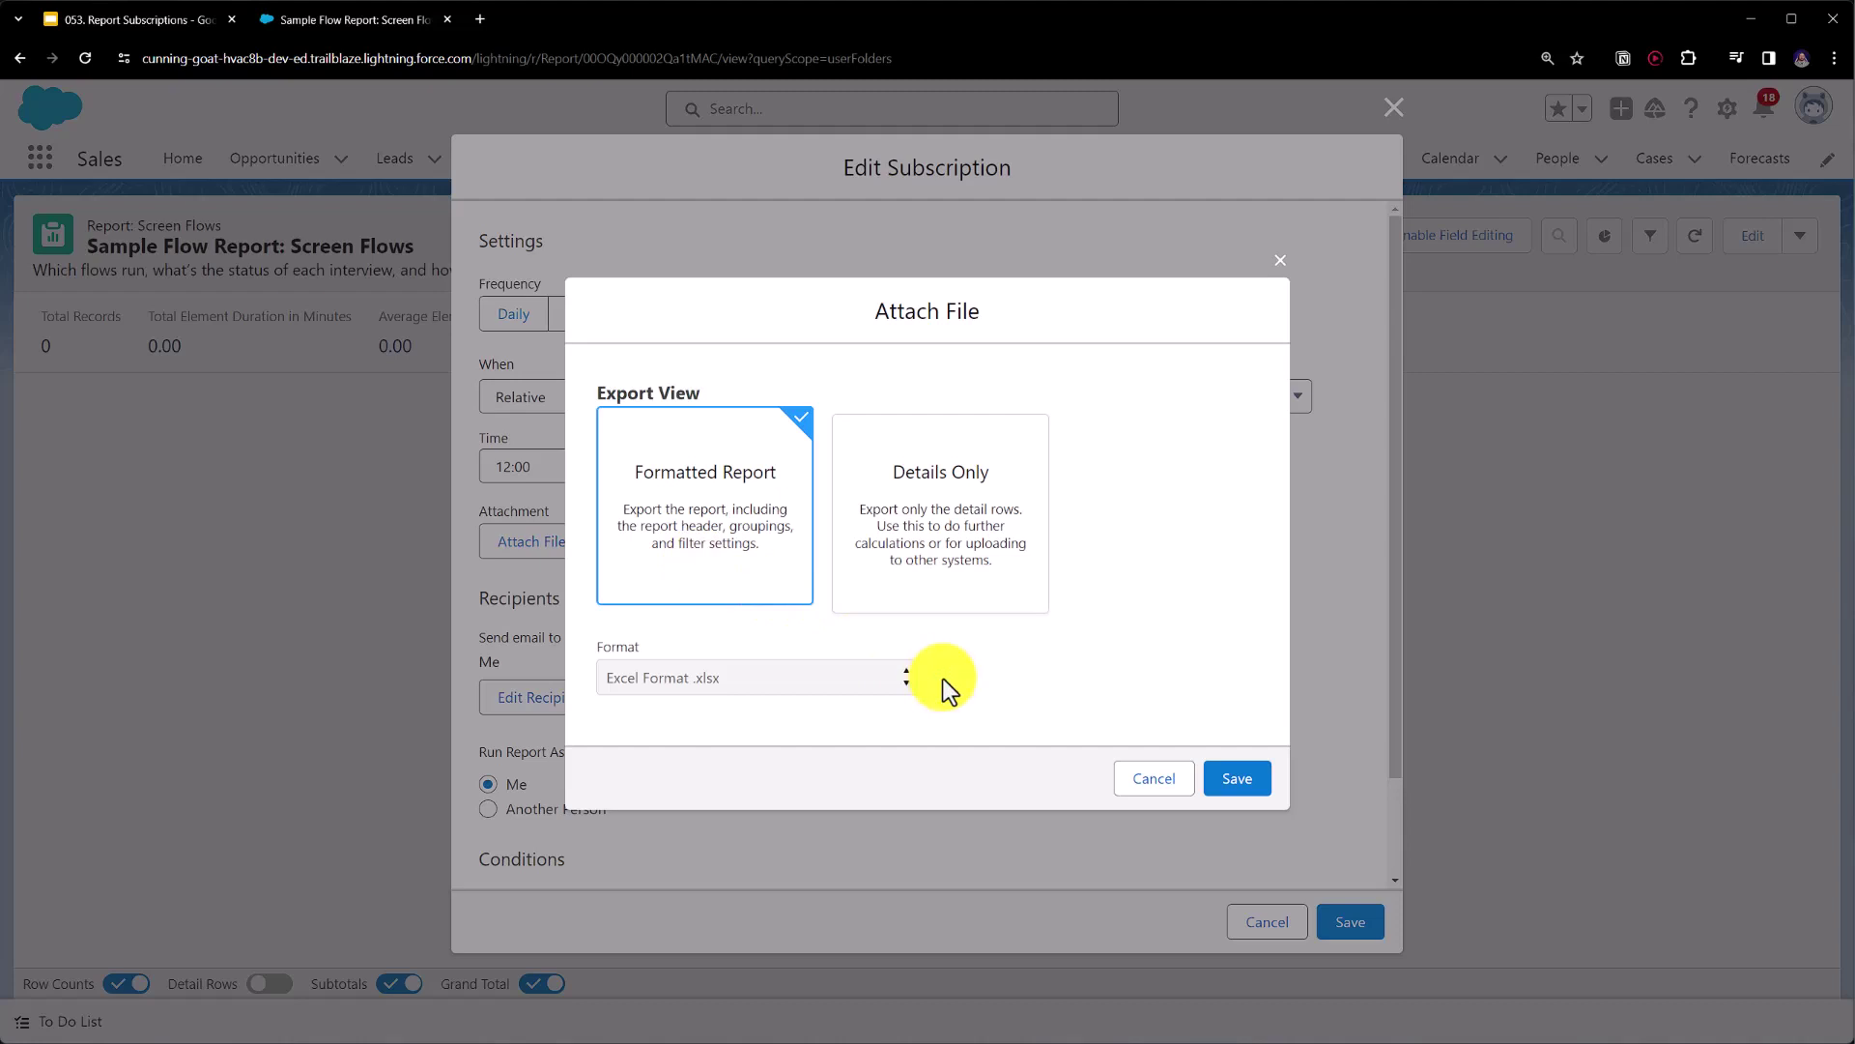
click(929, 553)
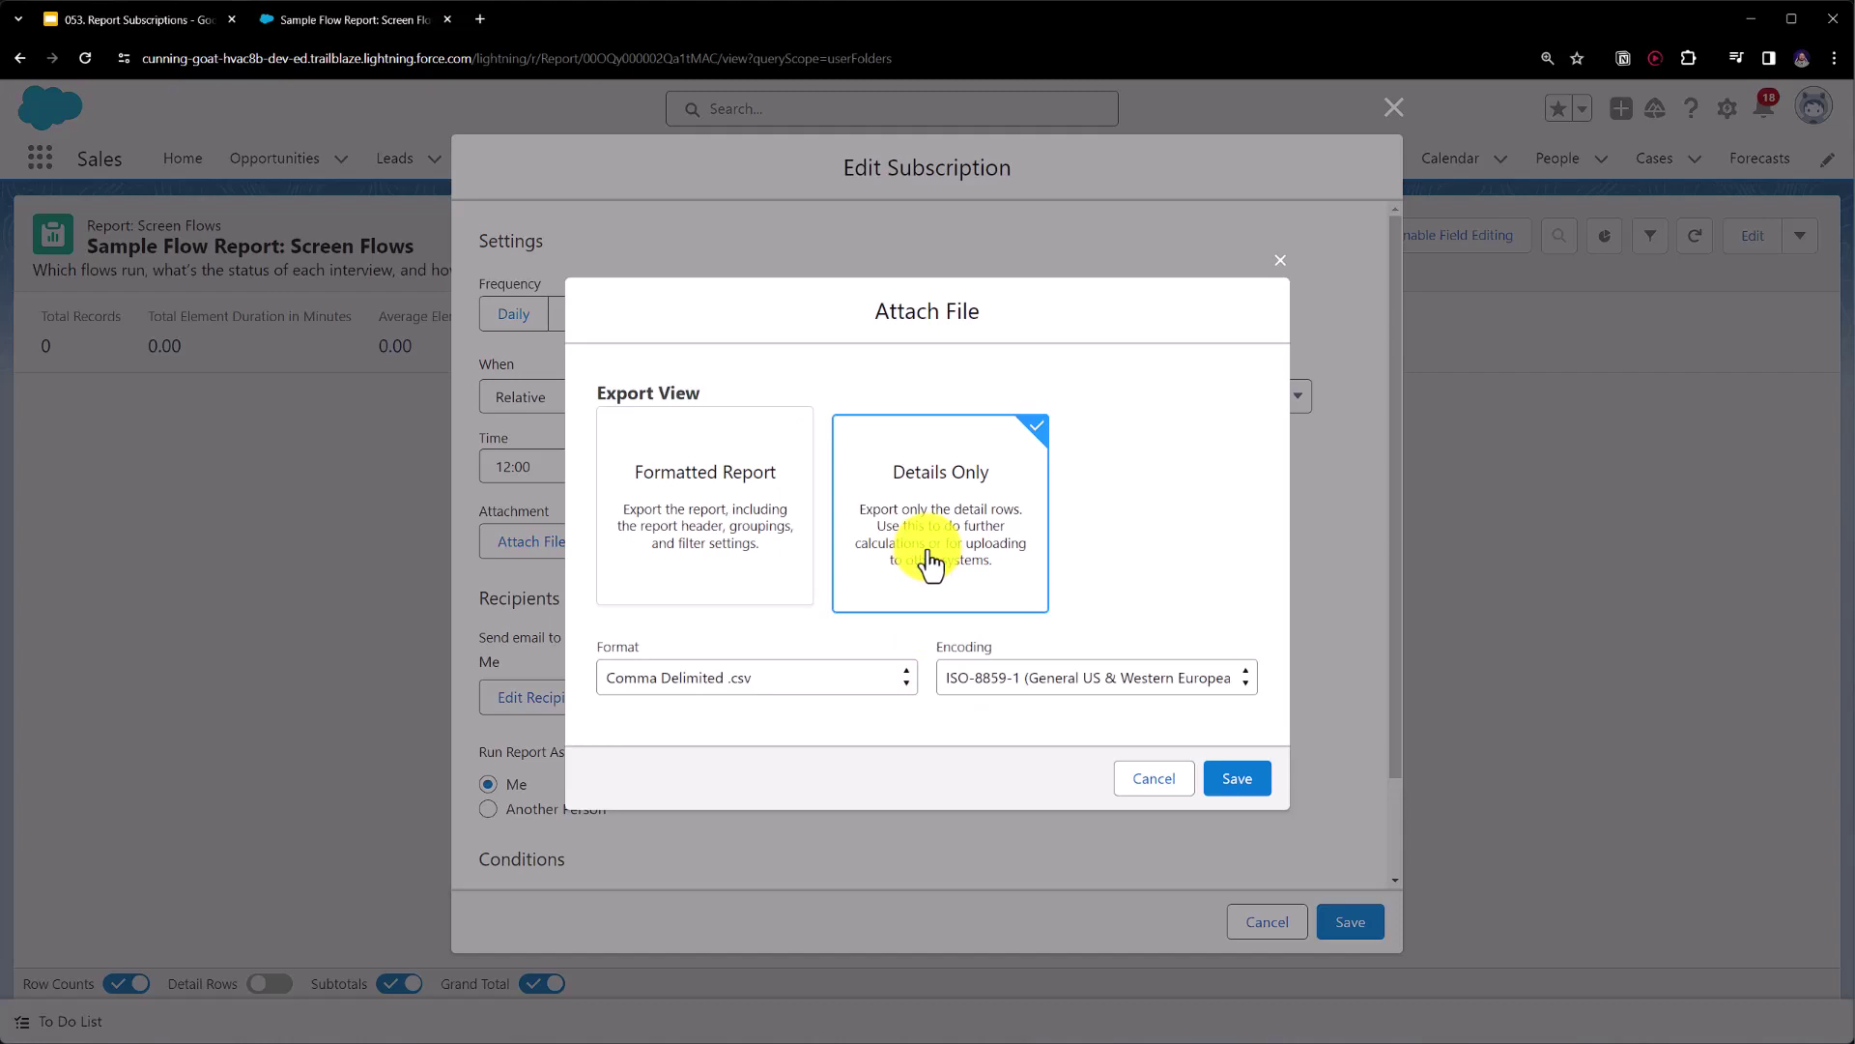
click(1029, 679)
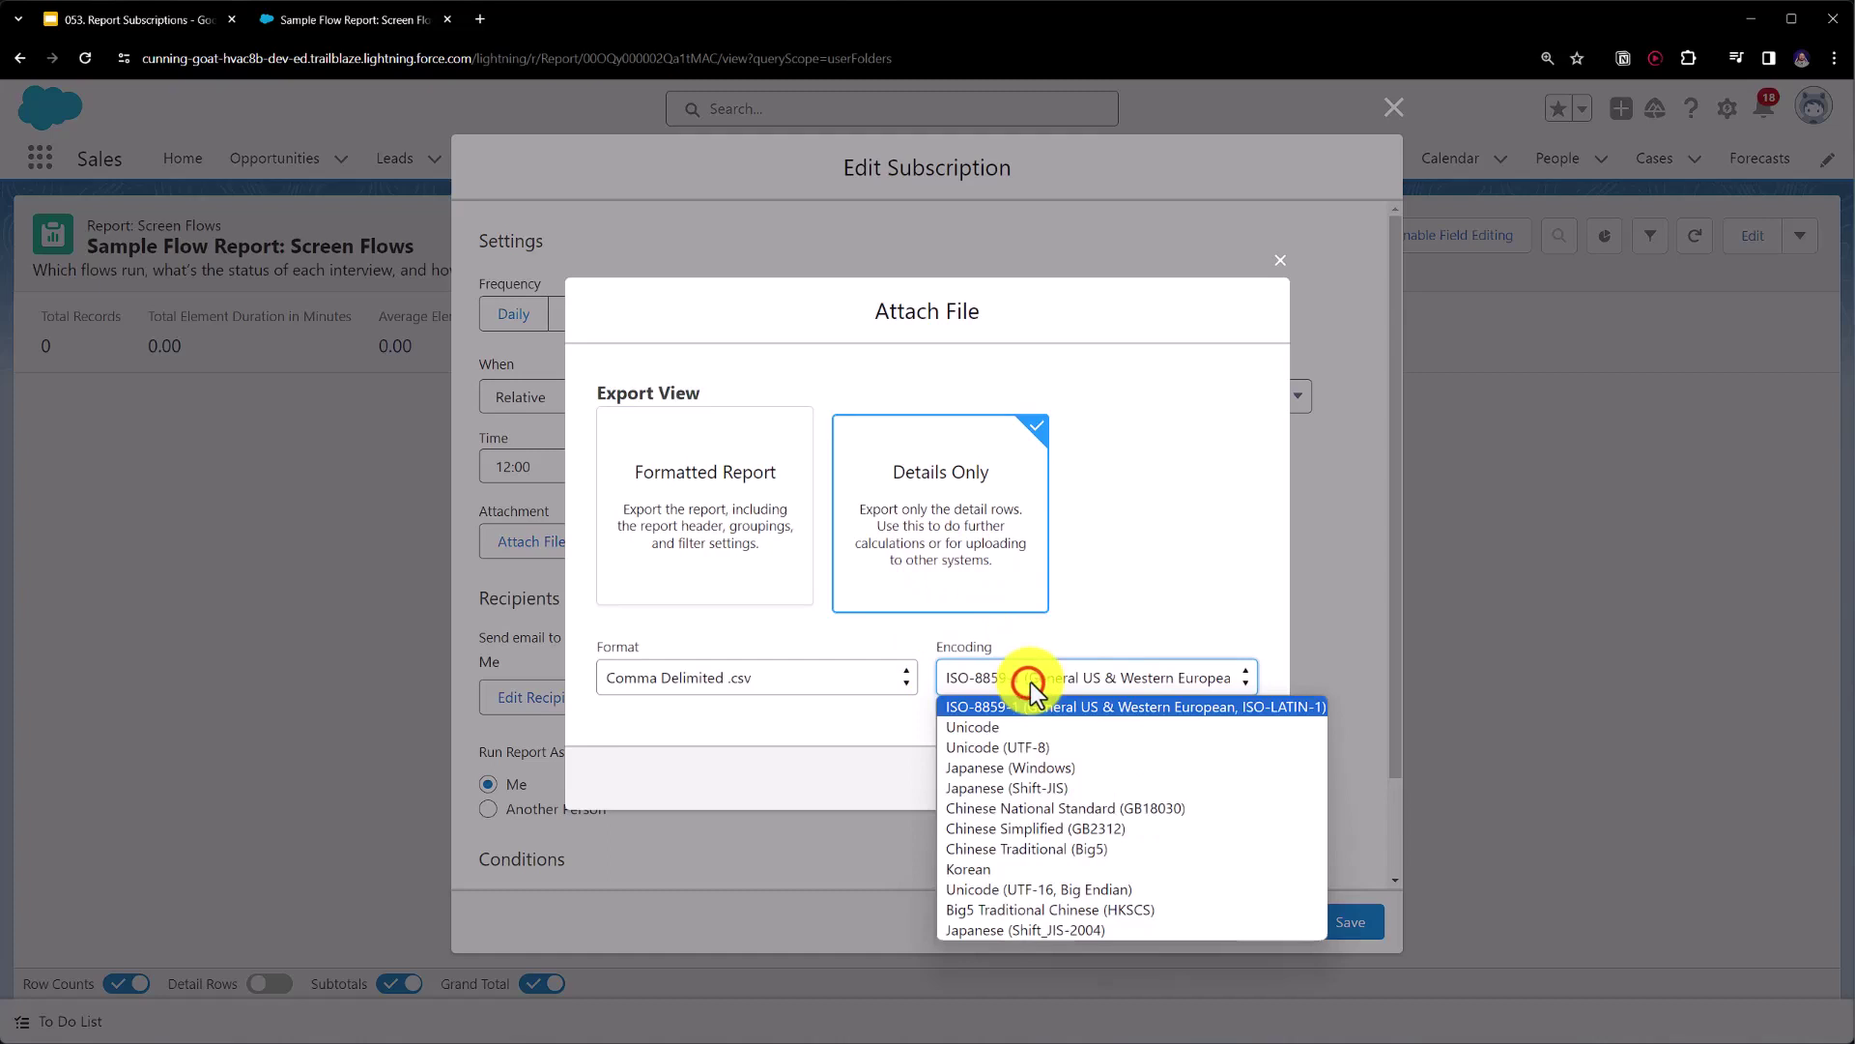
click(1029, 679)
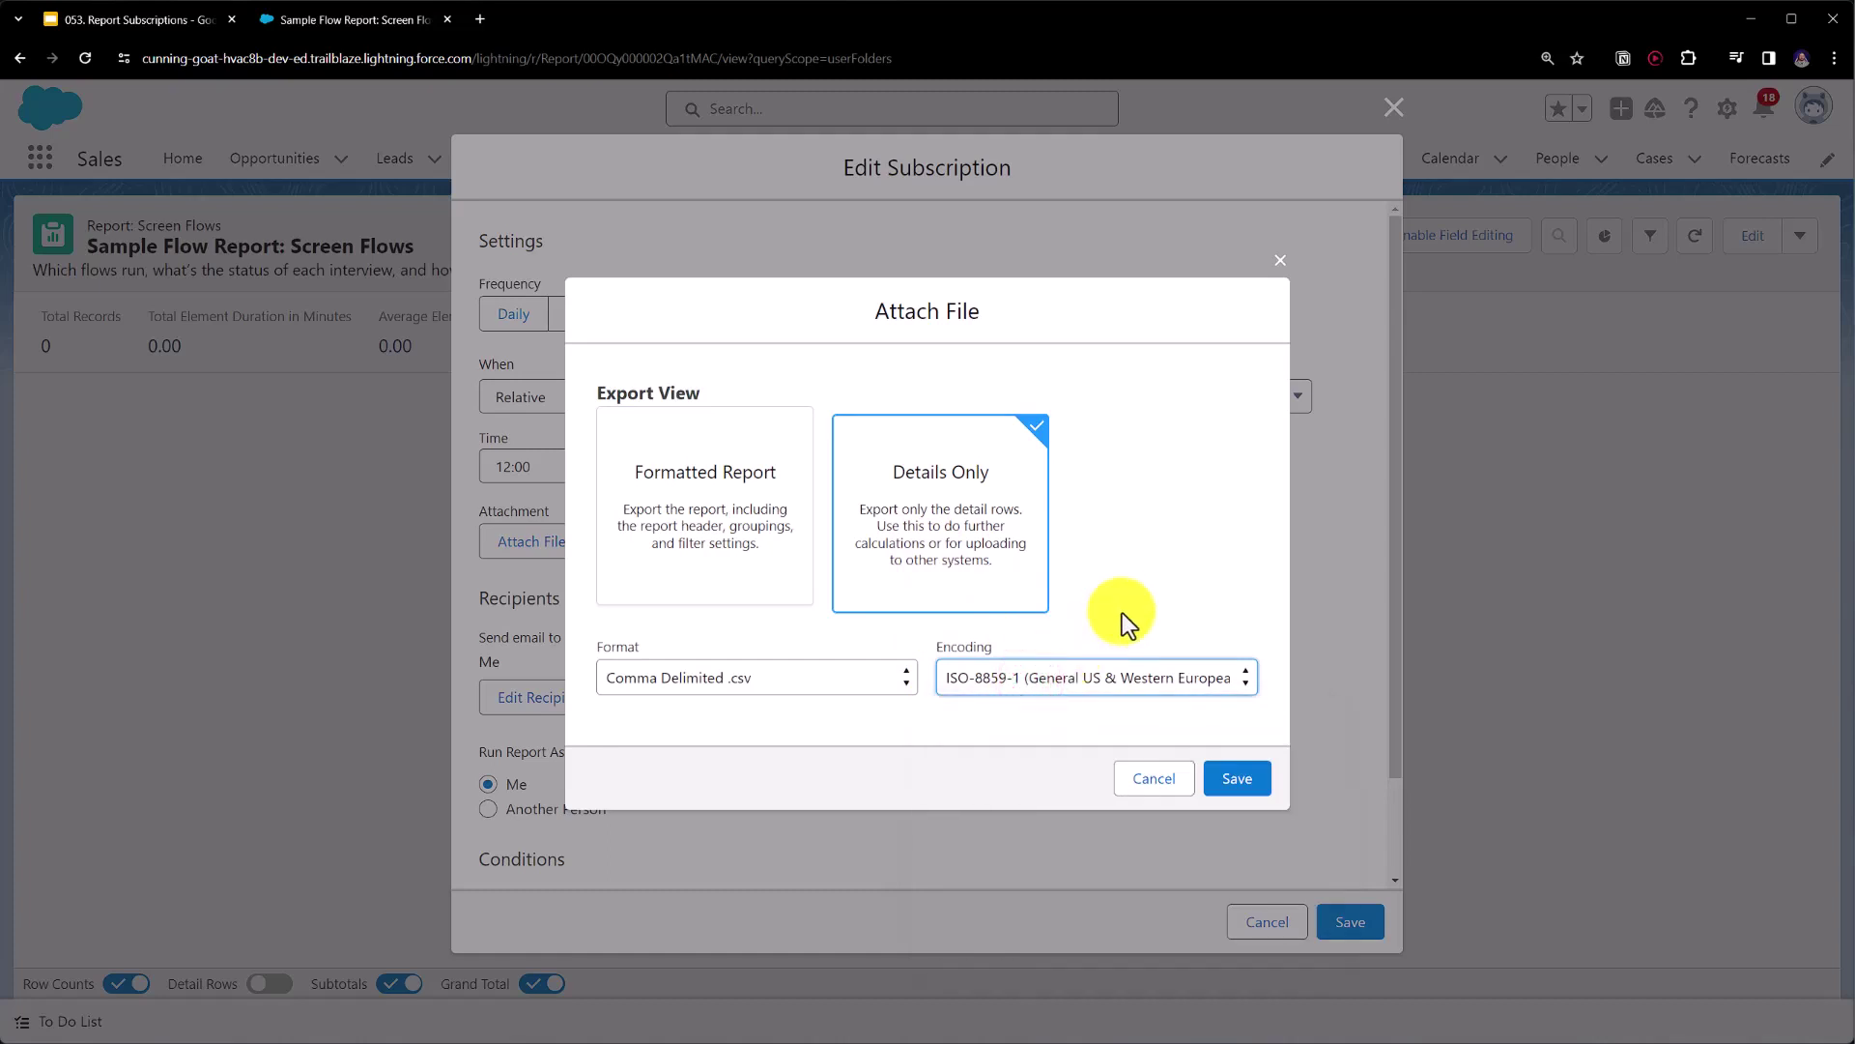
click(1152, 777)
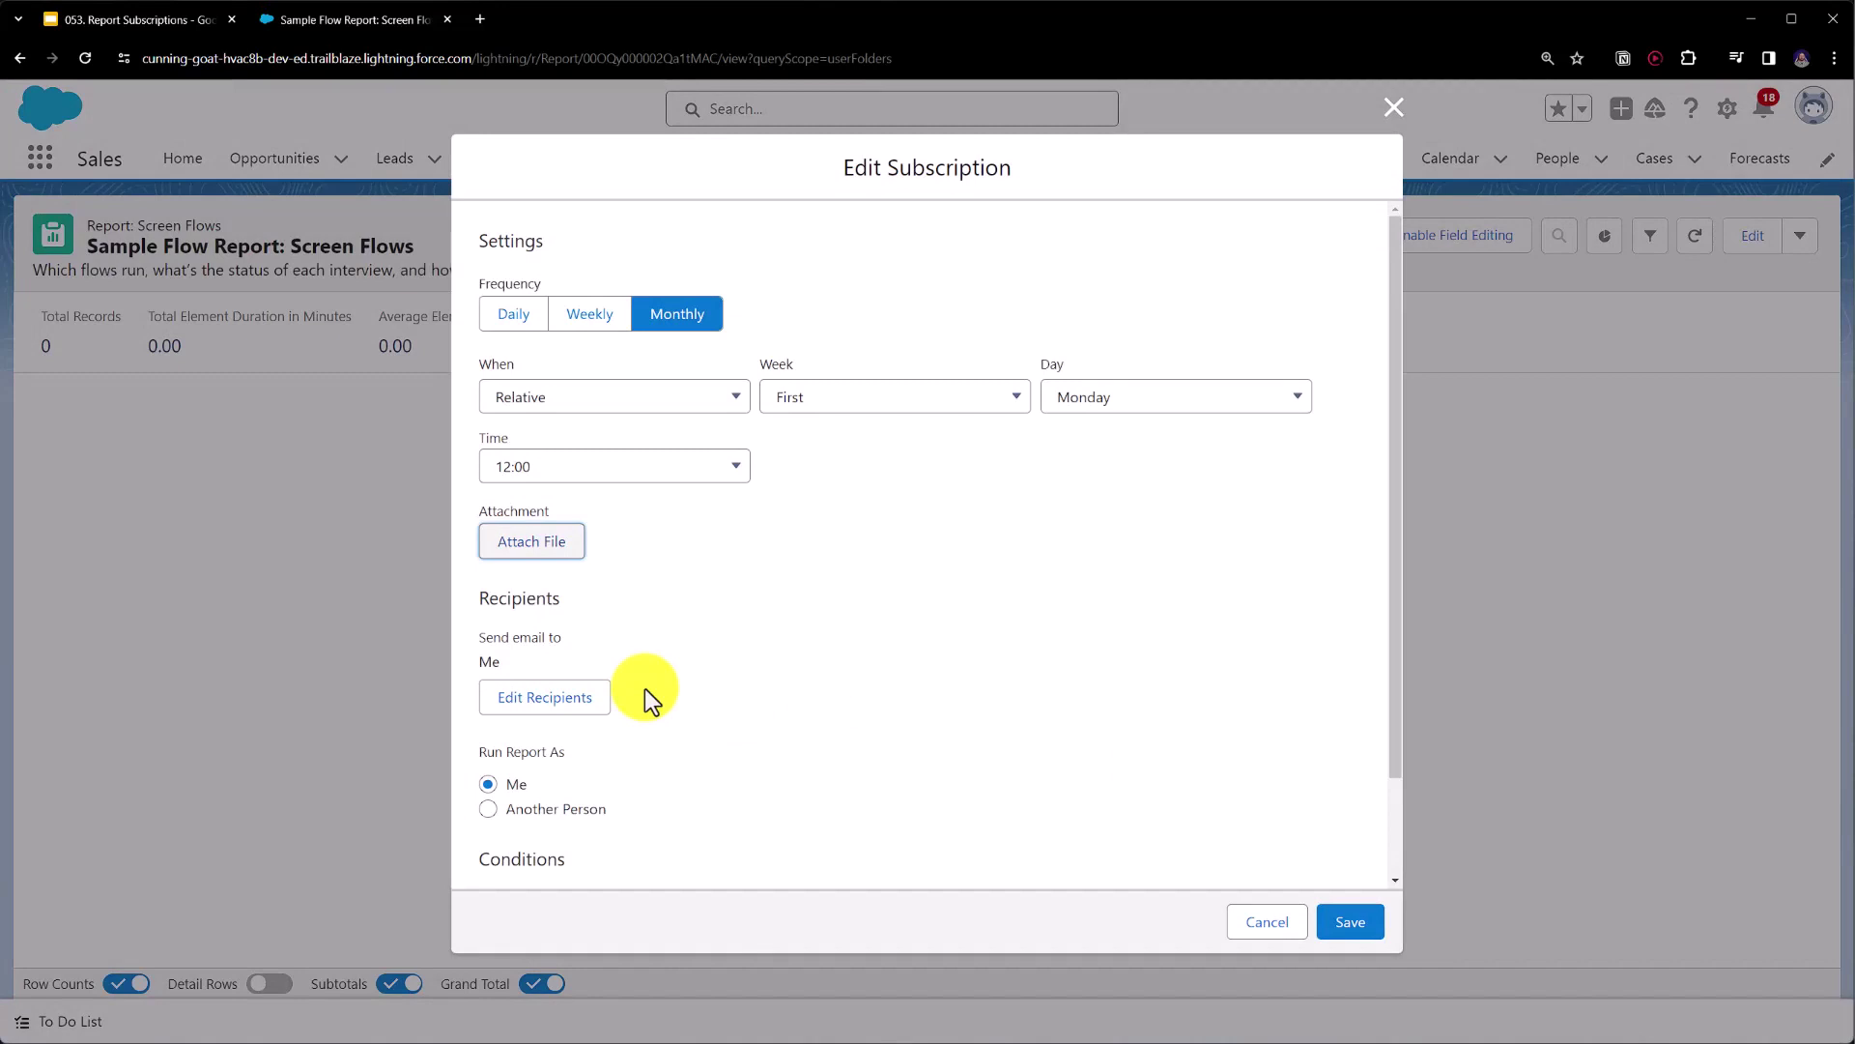
click(585, 698)
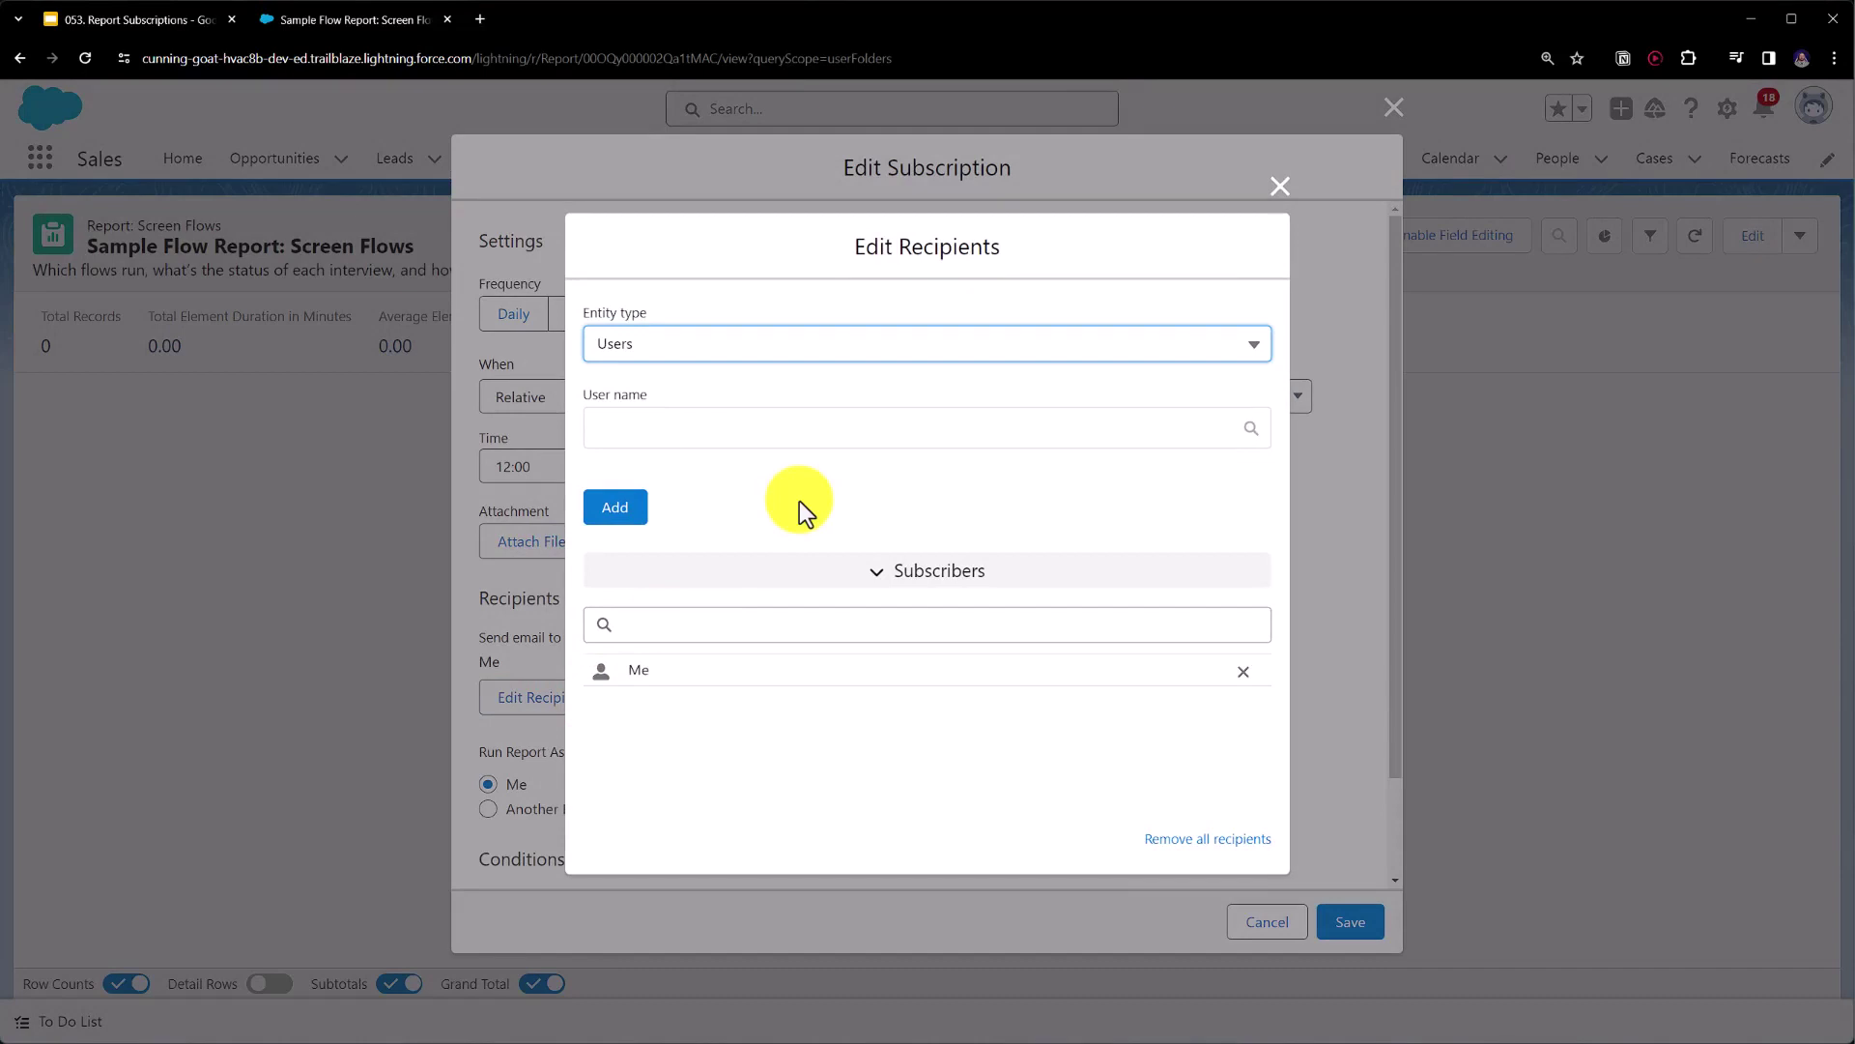
click(890, 346)
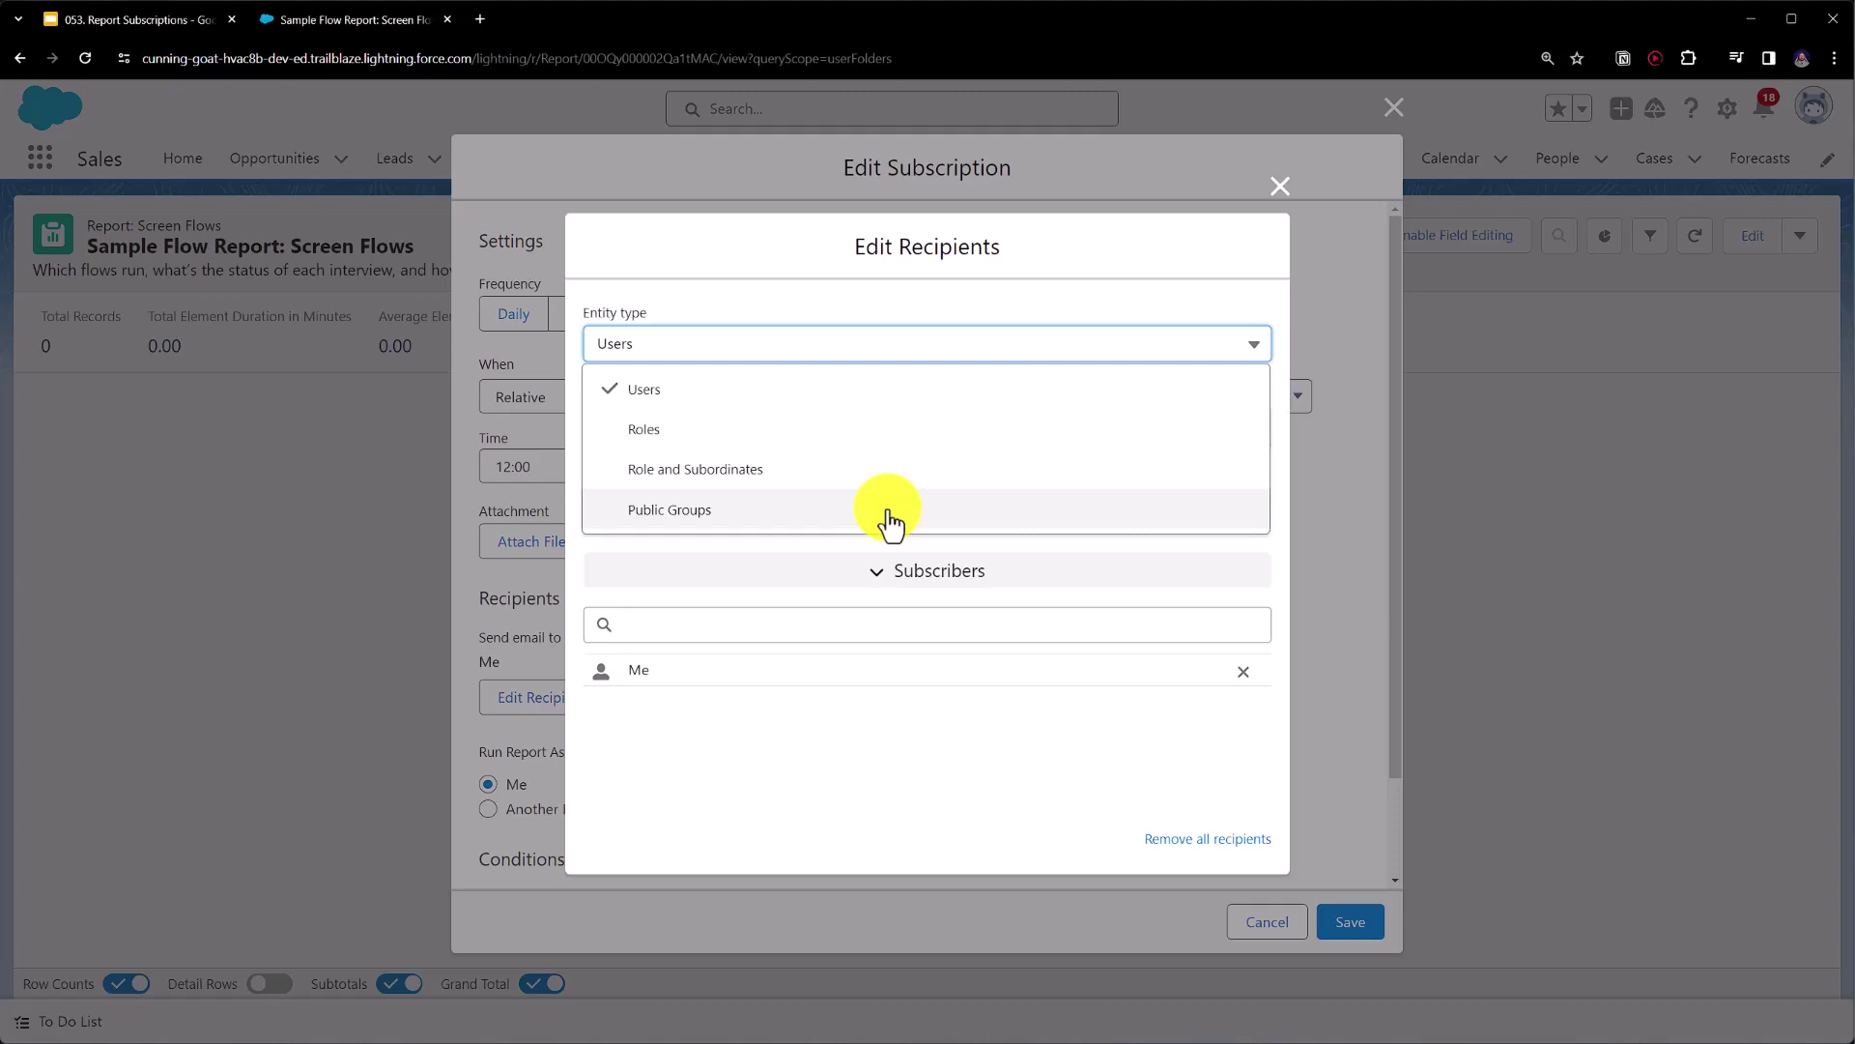
click(1112, 543)
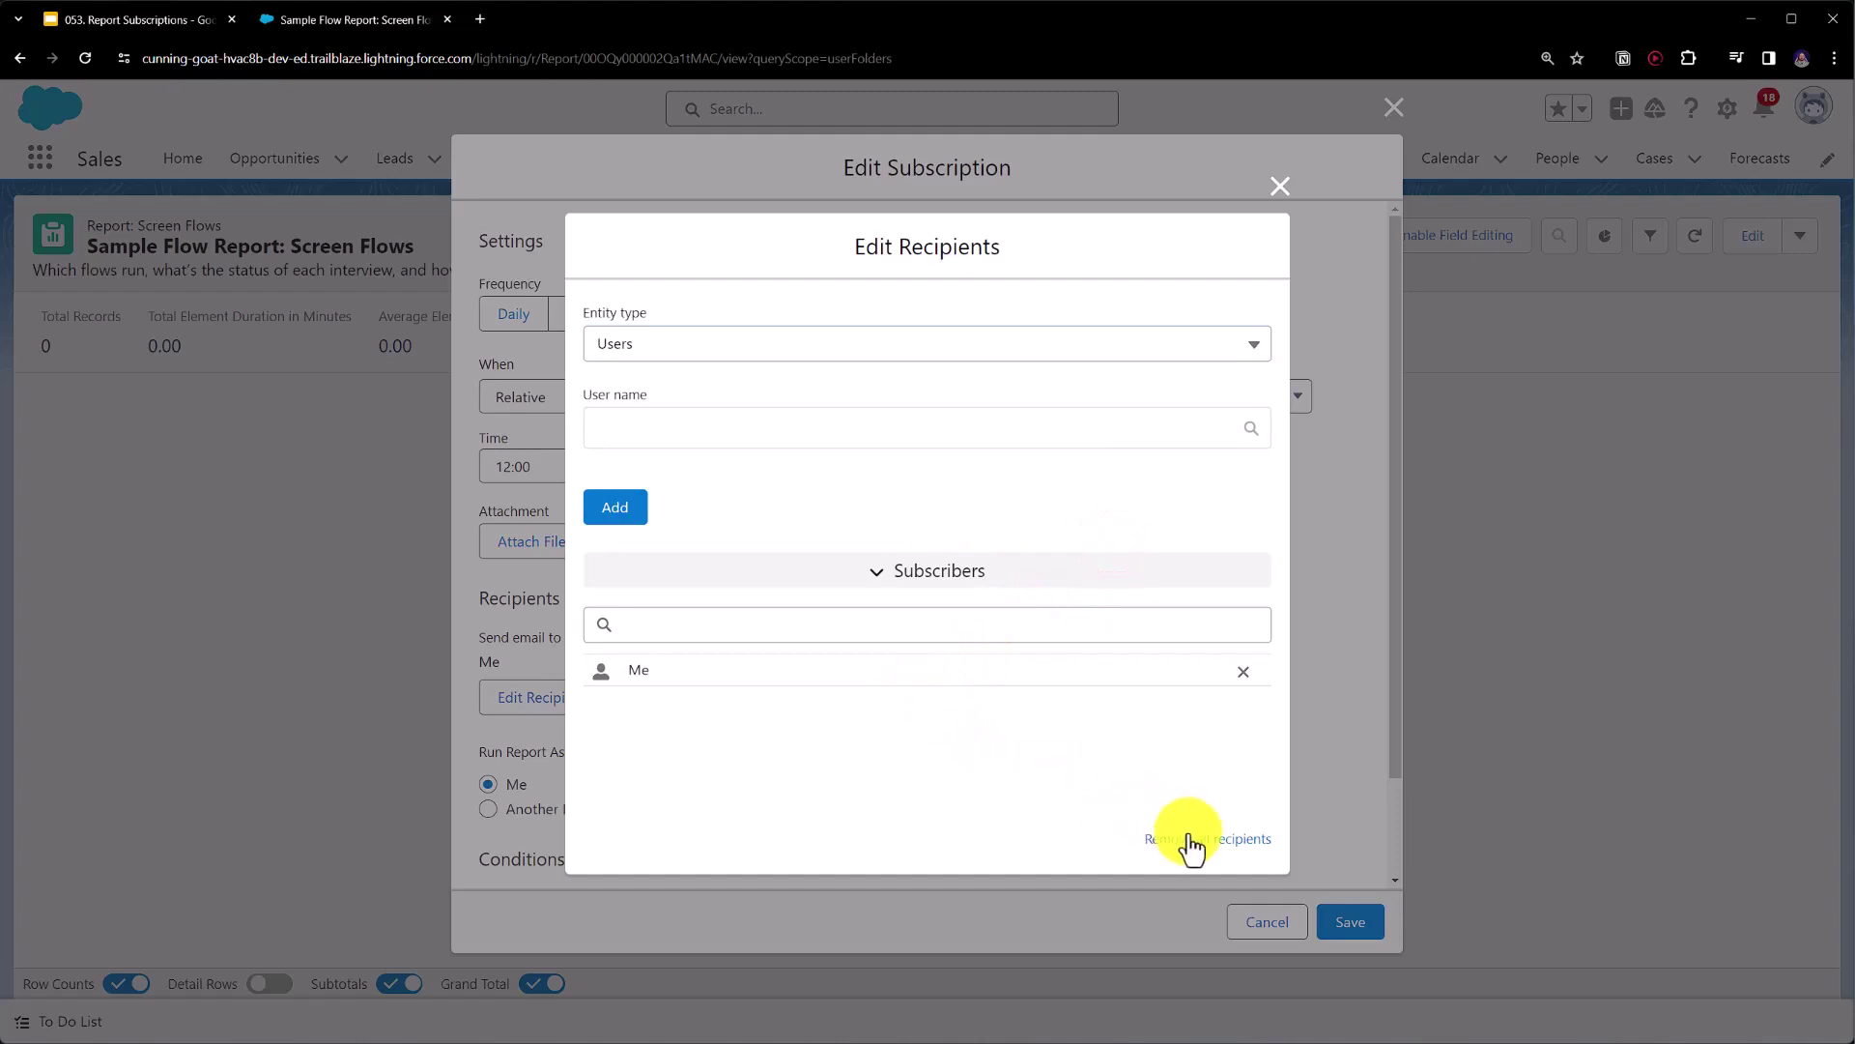
click(1280, 185)
scroll(599, 642, down, 1)
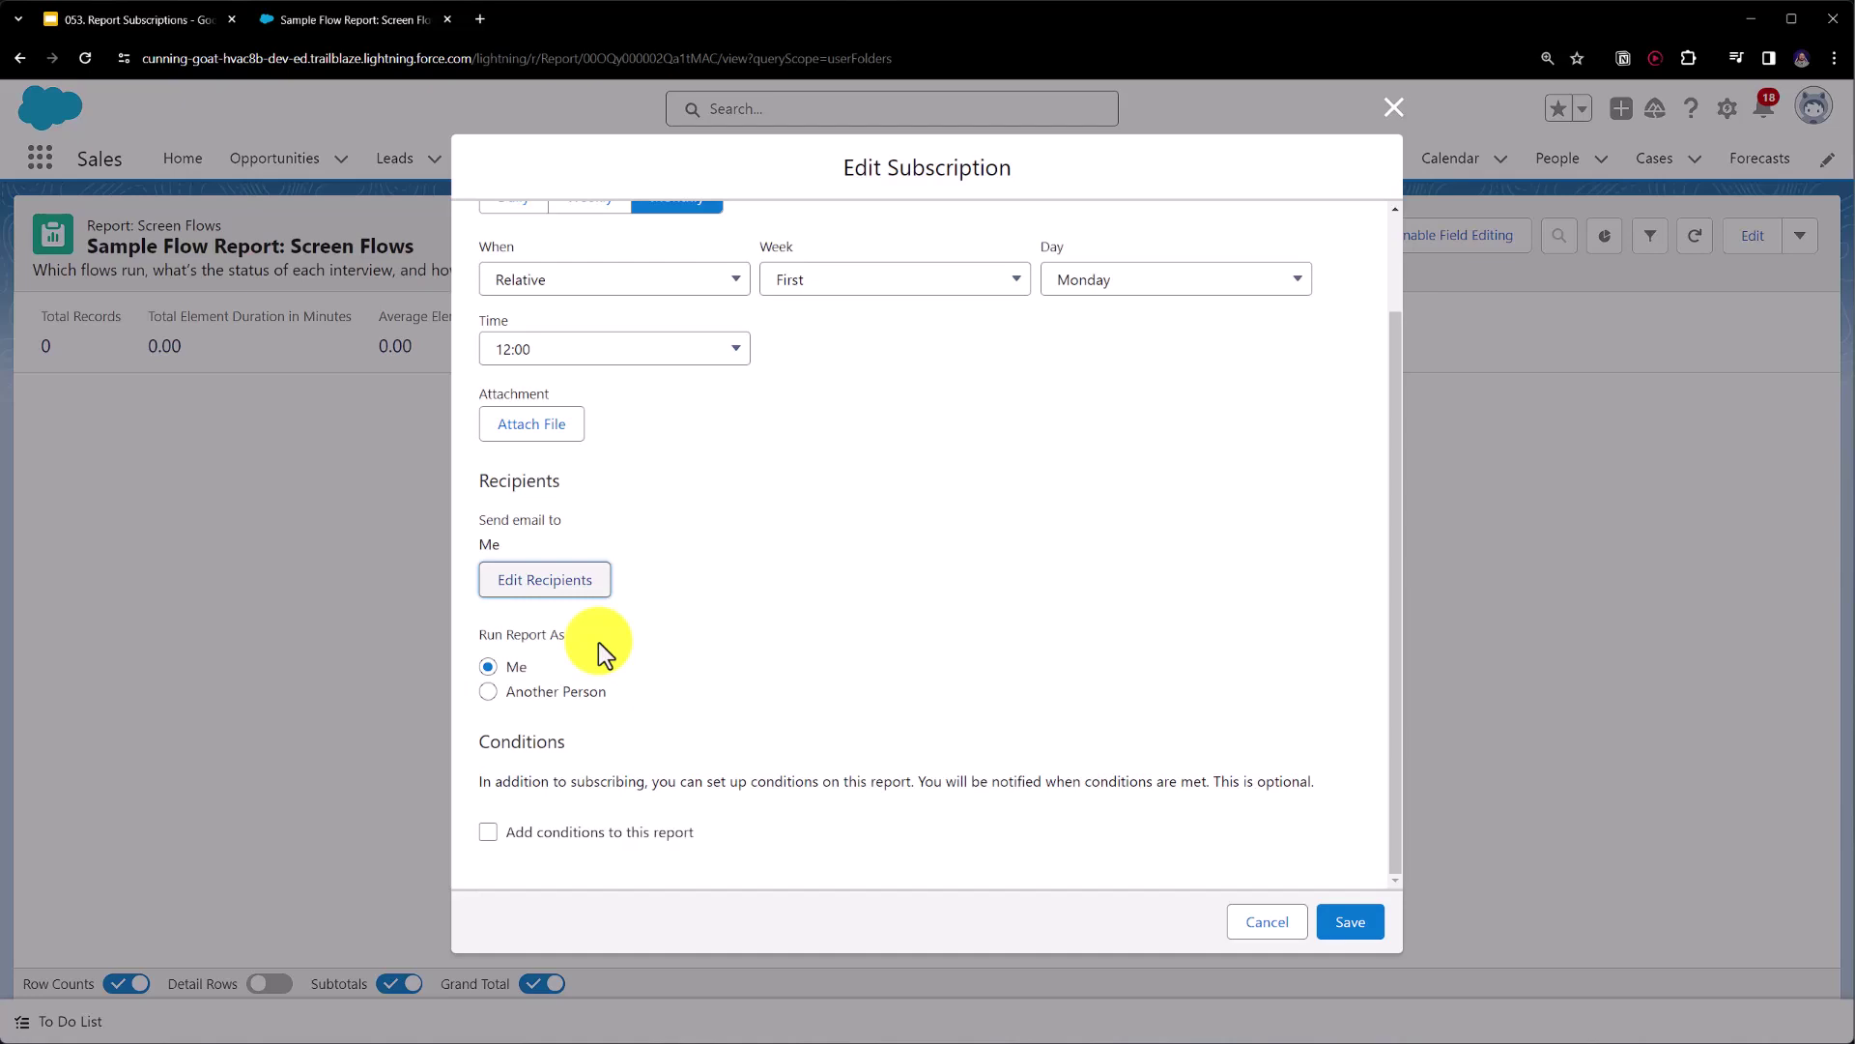
click(488, 689)
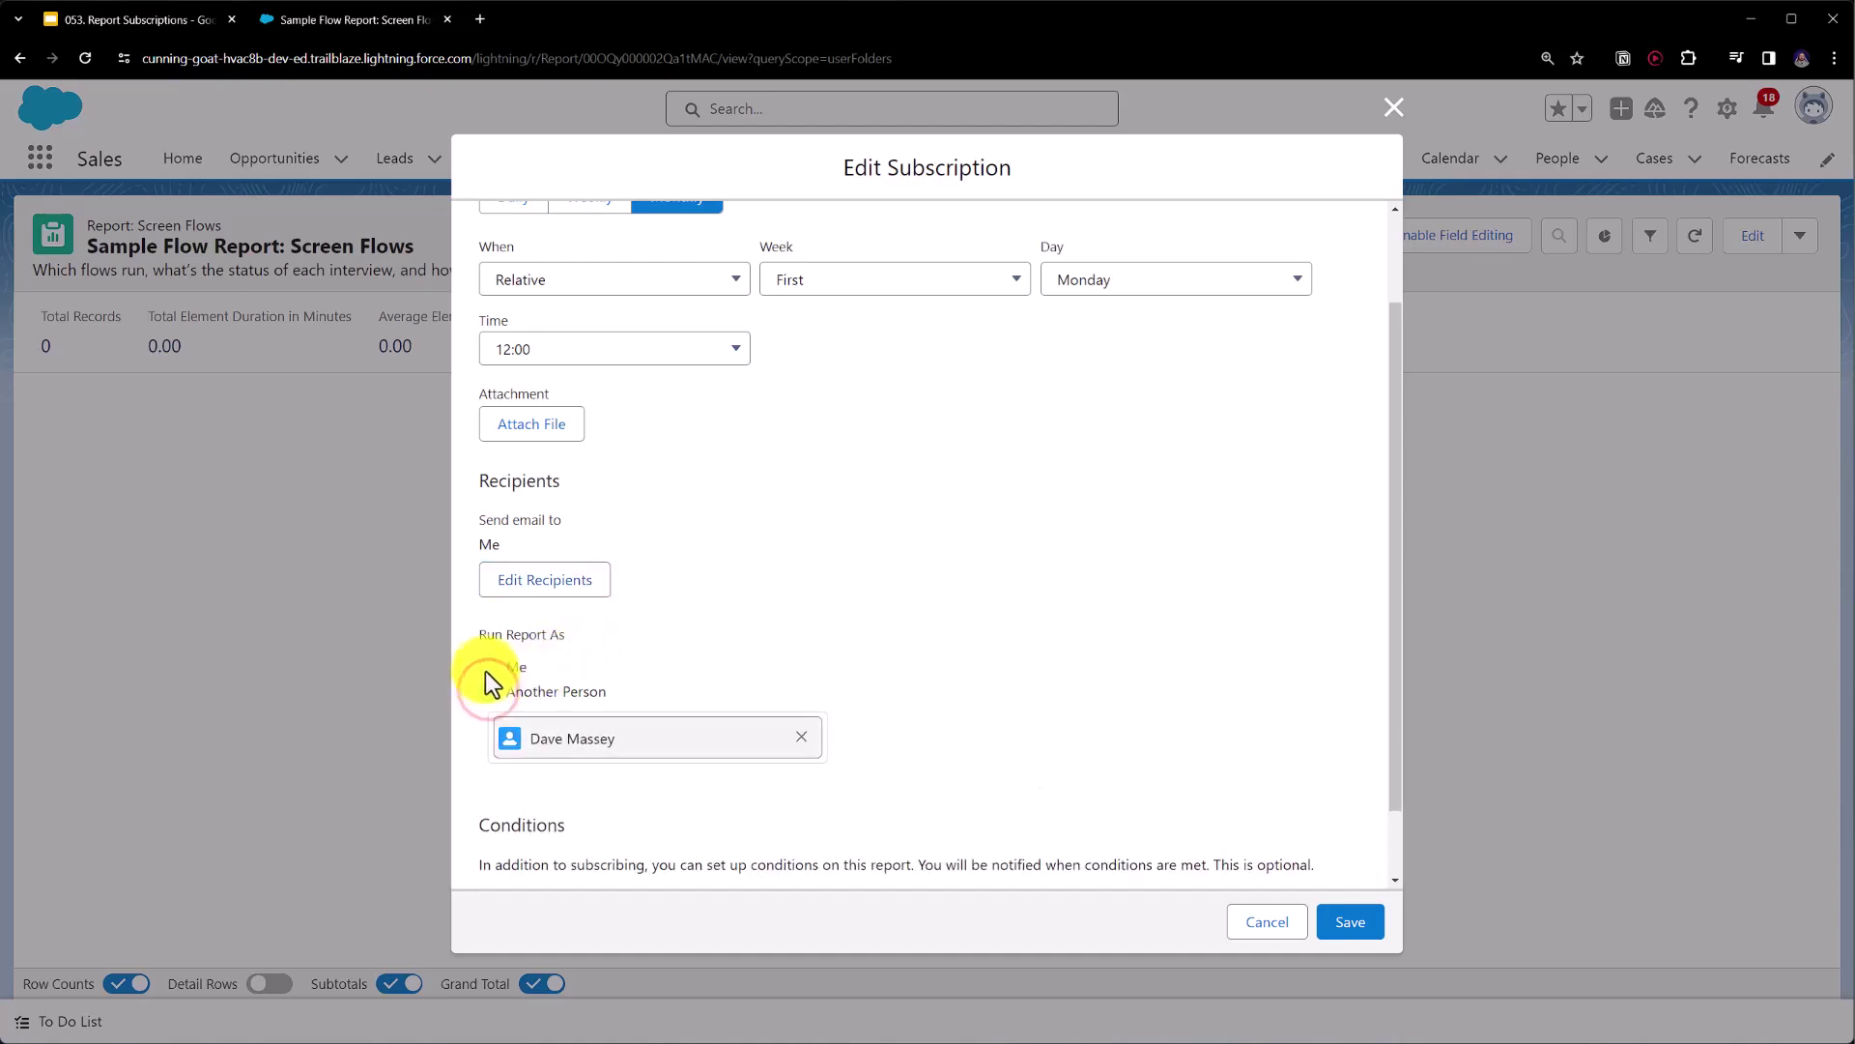
click(488, 666)
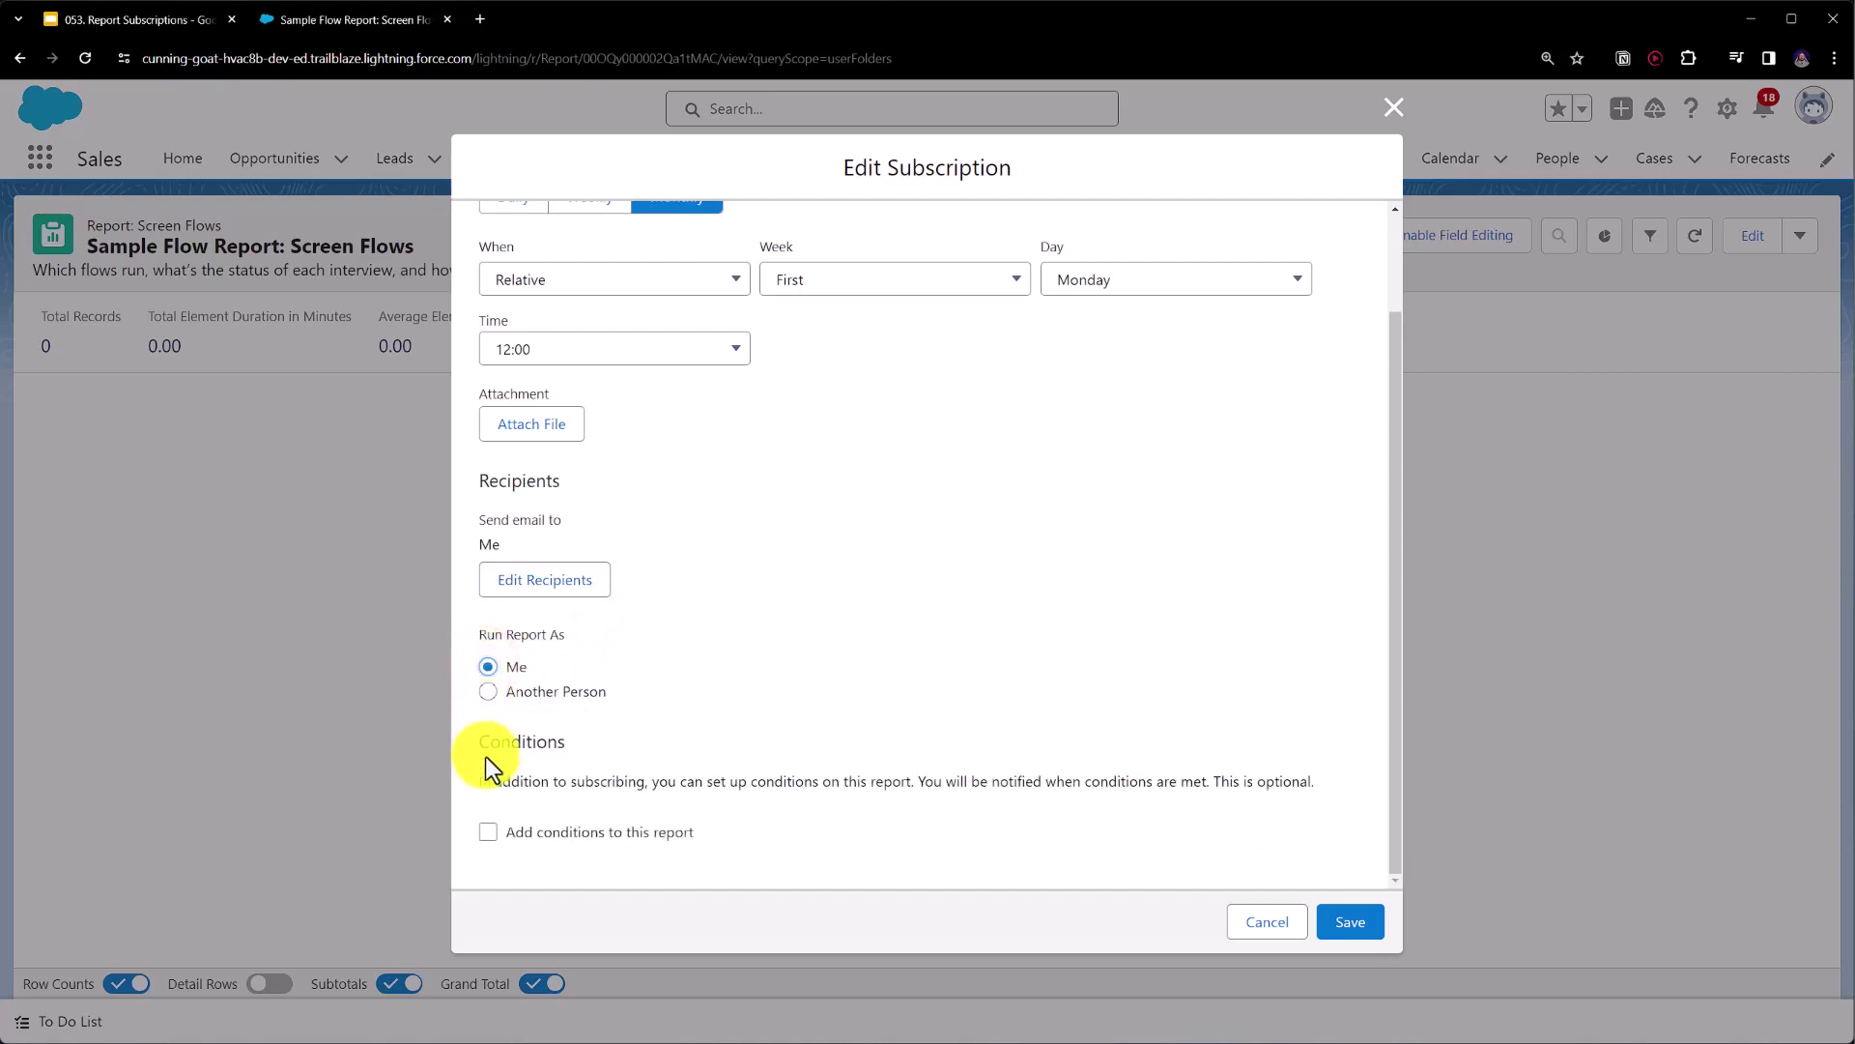
Step: Enable 'Add conditions to this report' and base the condition's aggregate on Record Count
click(487, 831)
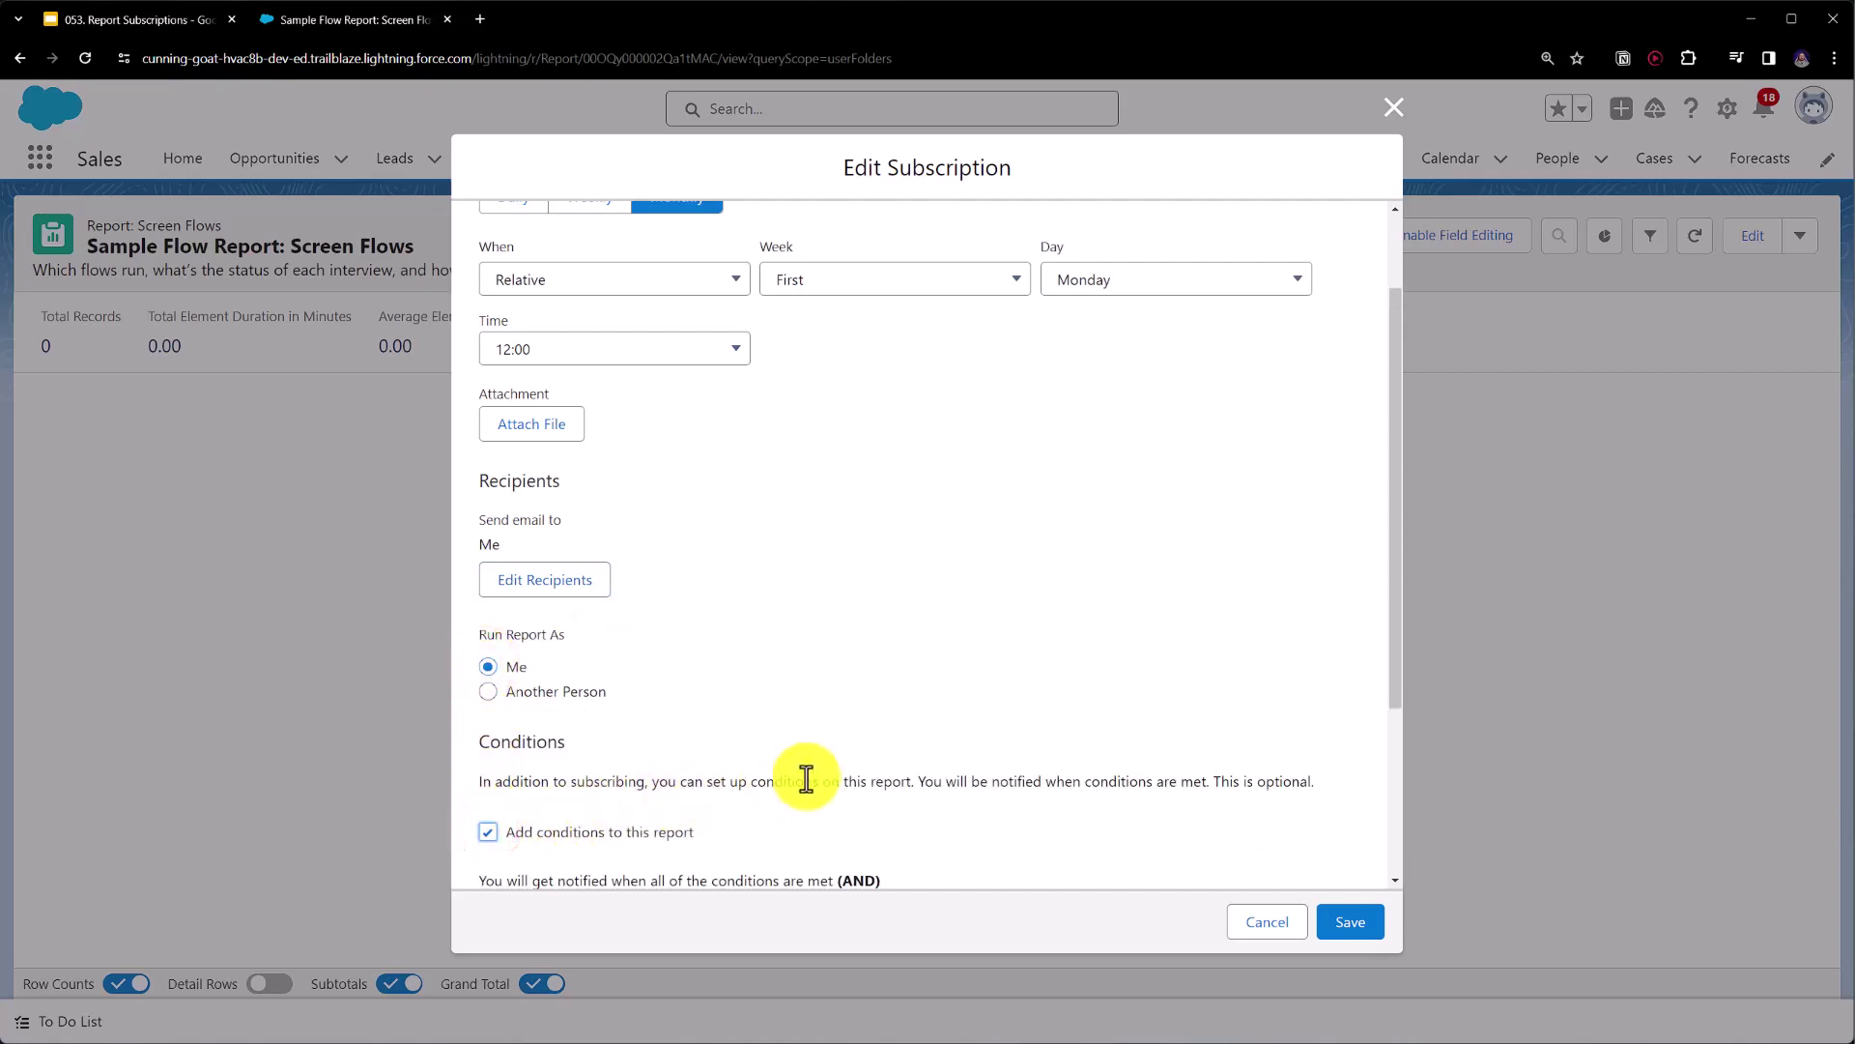
scroll(1007, 745, down, 1)
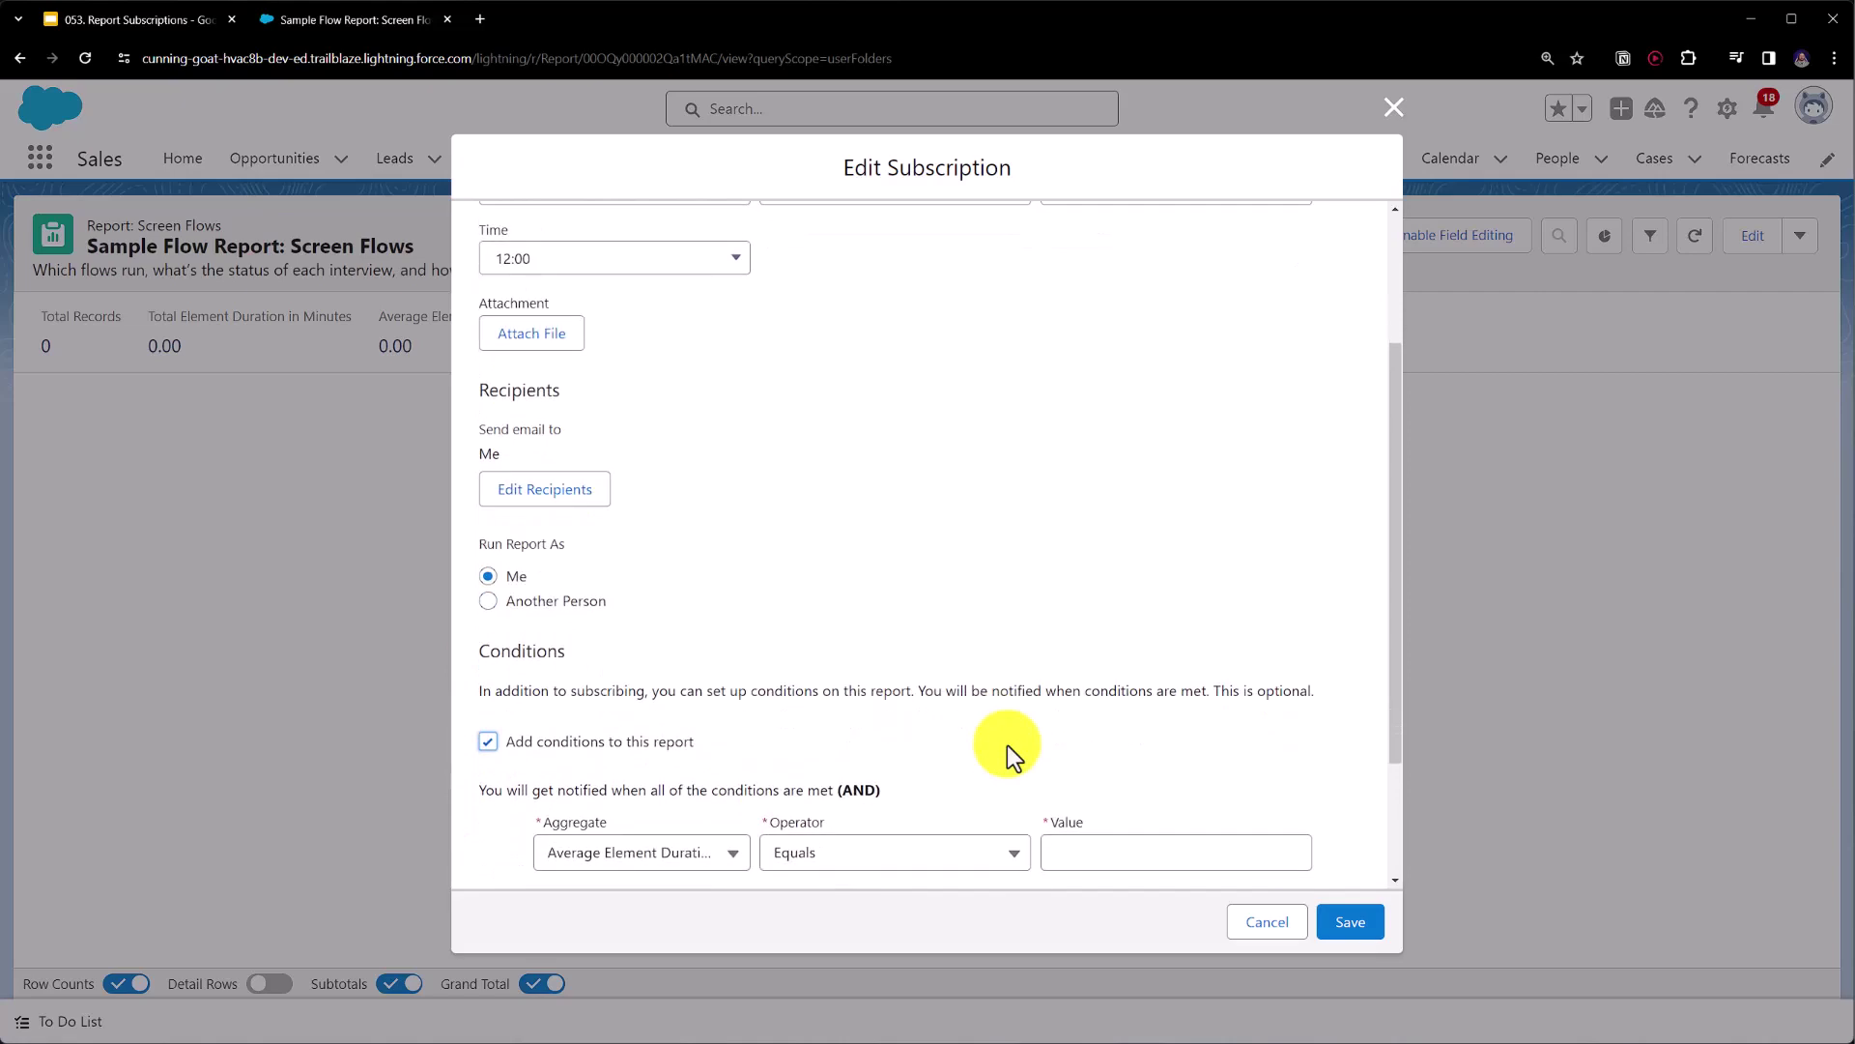
scroll(1007, 746, down, 2)
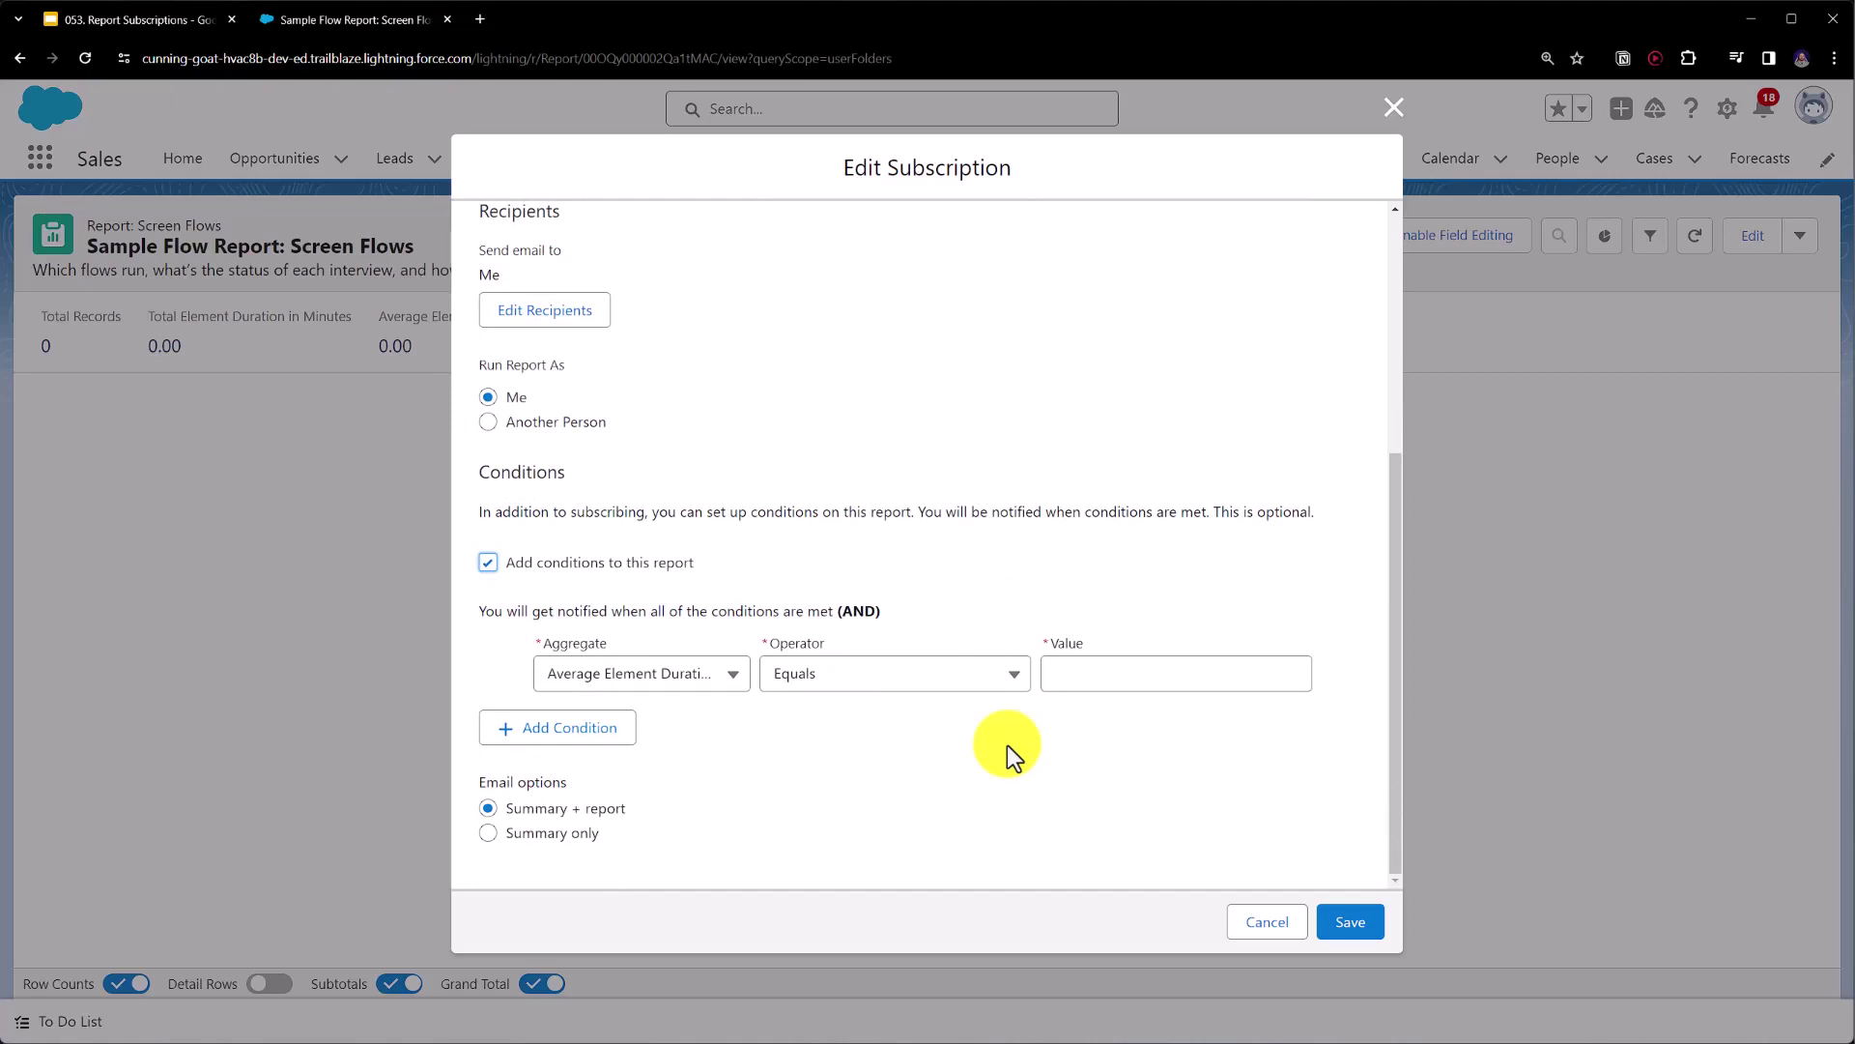
click(655, 677)
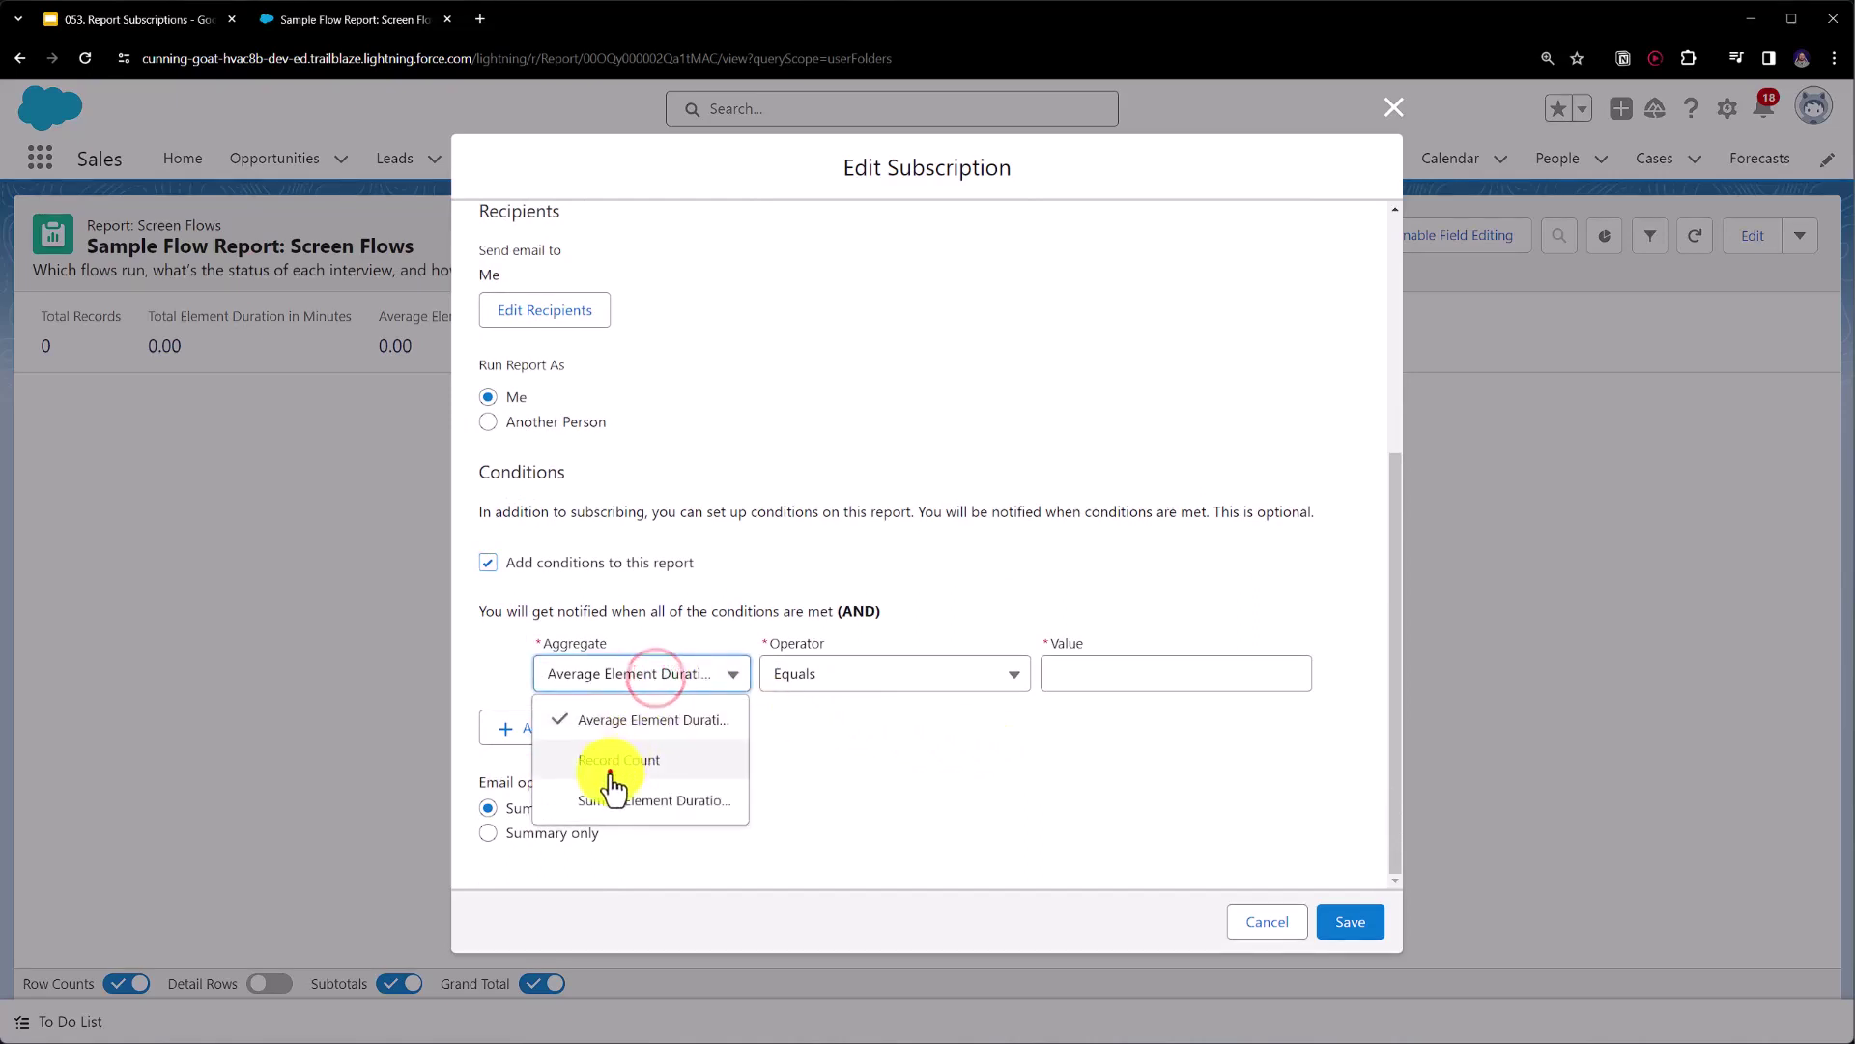
click(610, 768)
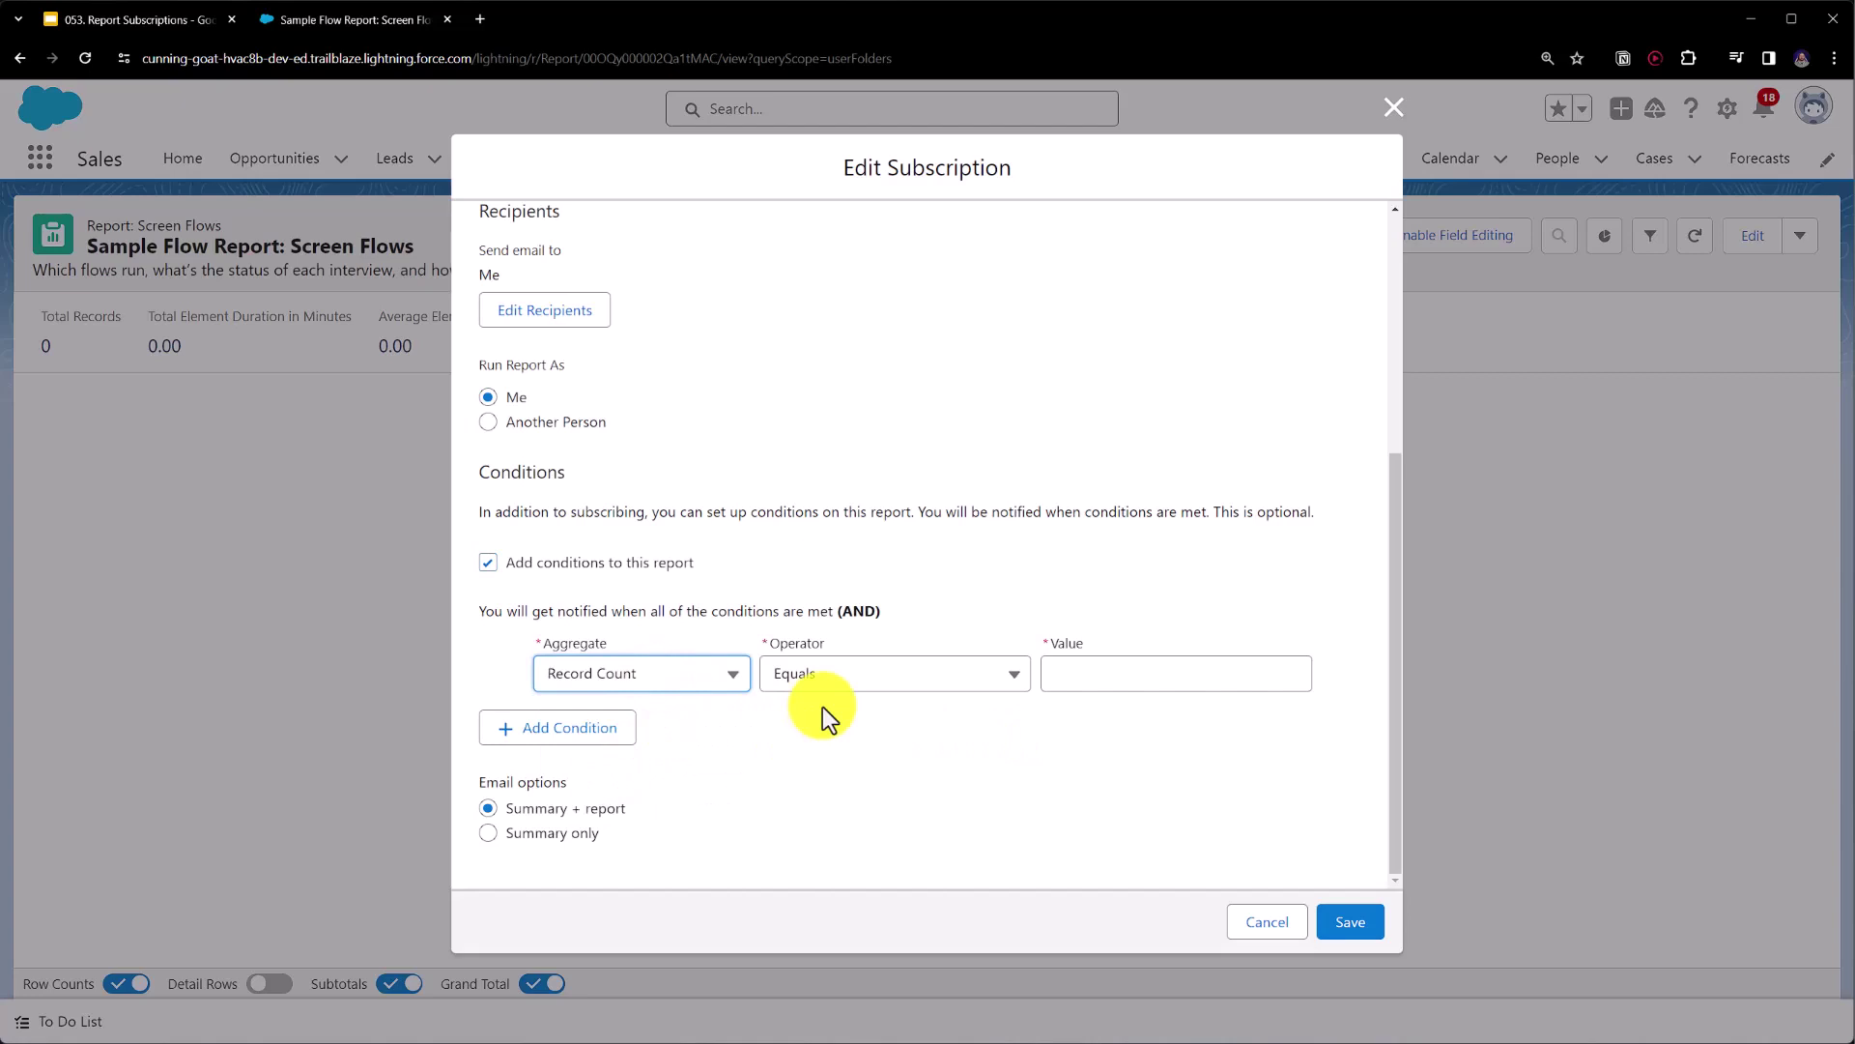